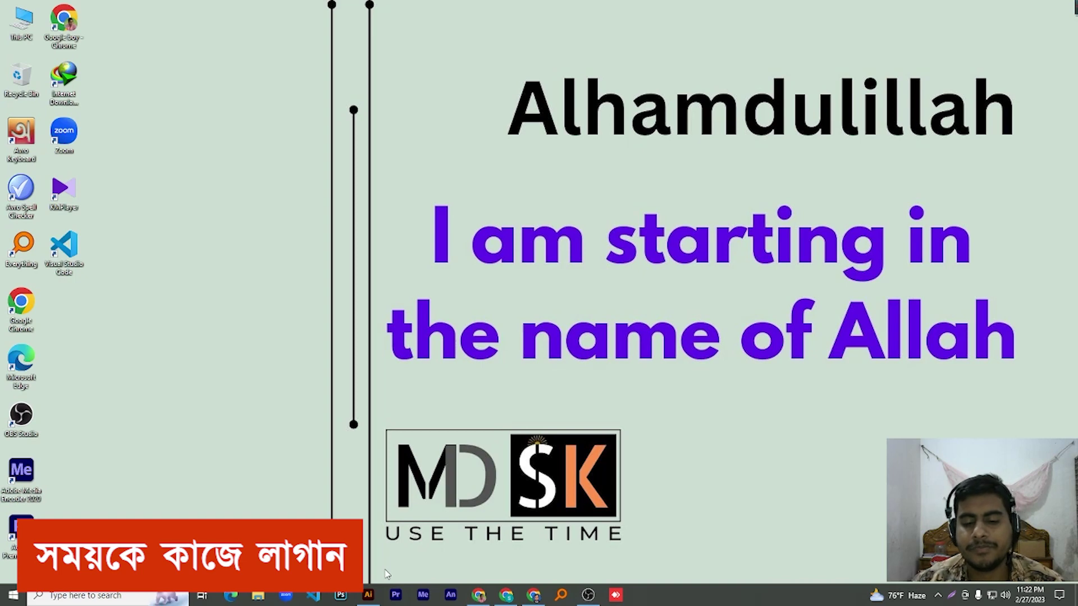
# - Switch to Adobe Illustrator and draw a tall, narrow ellipse about 14 mm wide and 72 mm high in the artboard's upper half
pyautogui.click(367, 594)
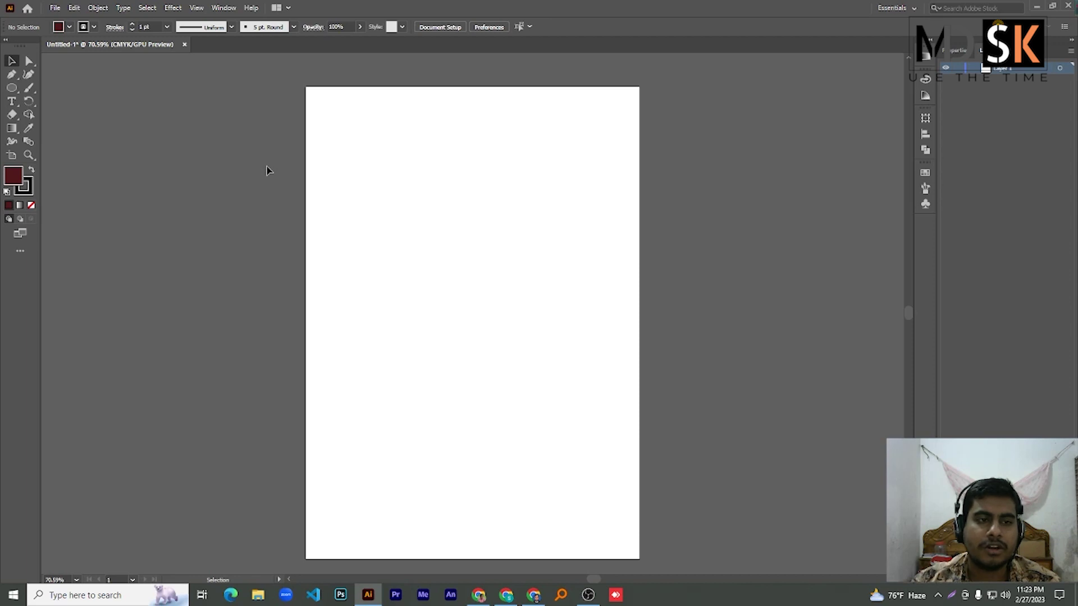
pyautogui.click(12, 88)
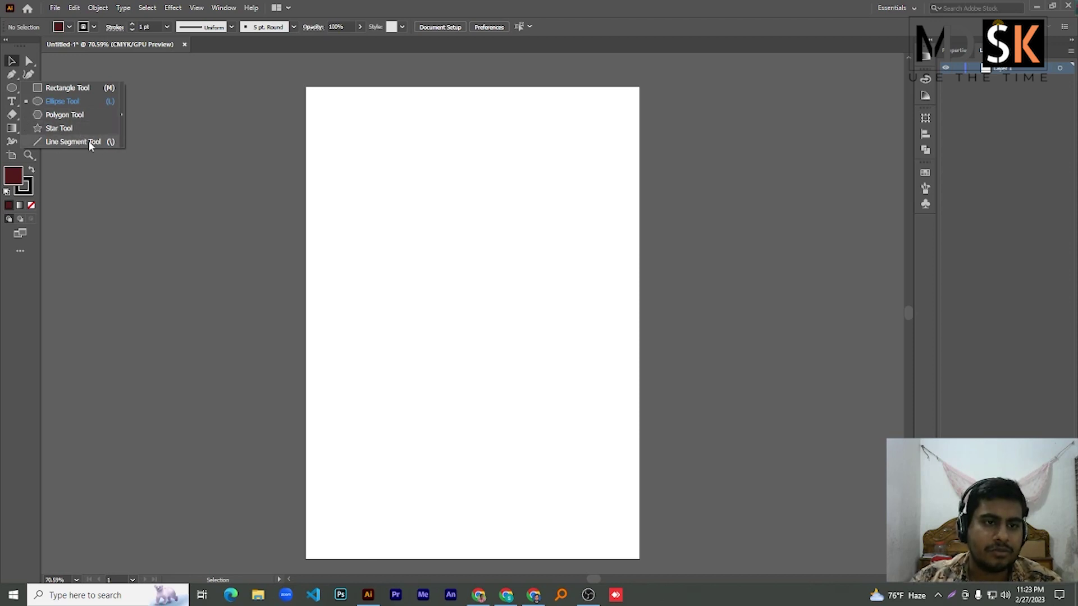
pyautogui.click(66, 103)
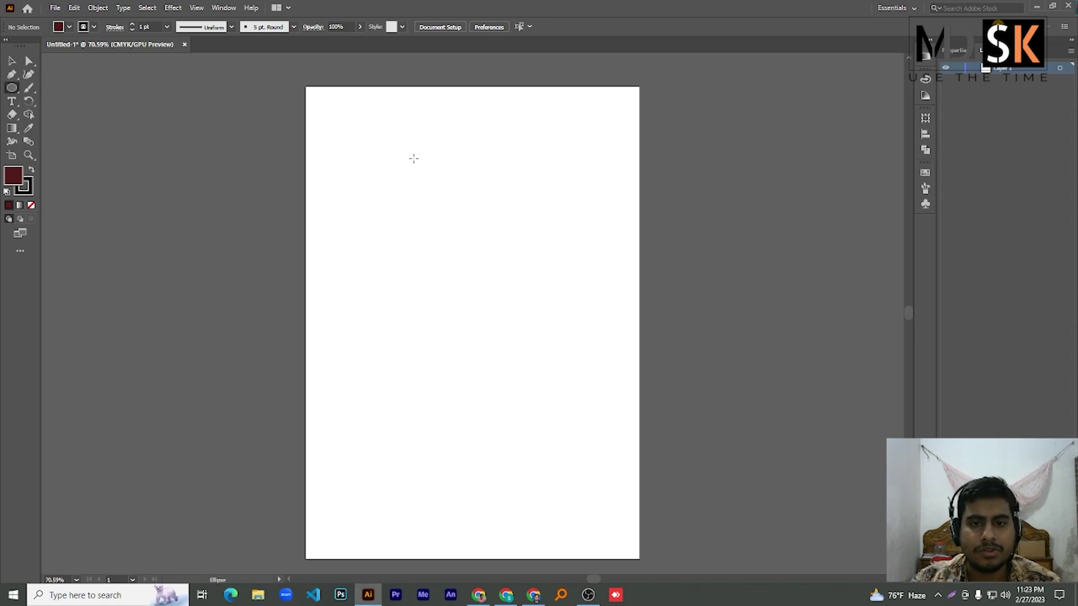
pyautogui.moveTo(412, 151); pyautogui.dragTo(435, 266)
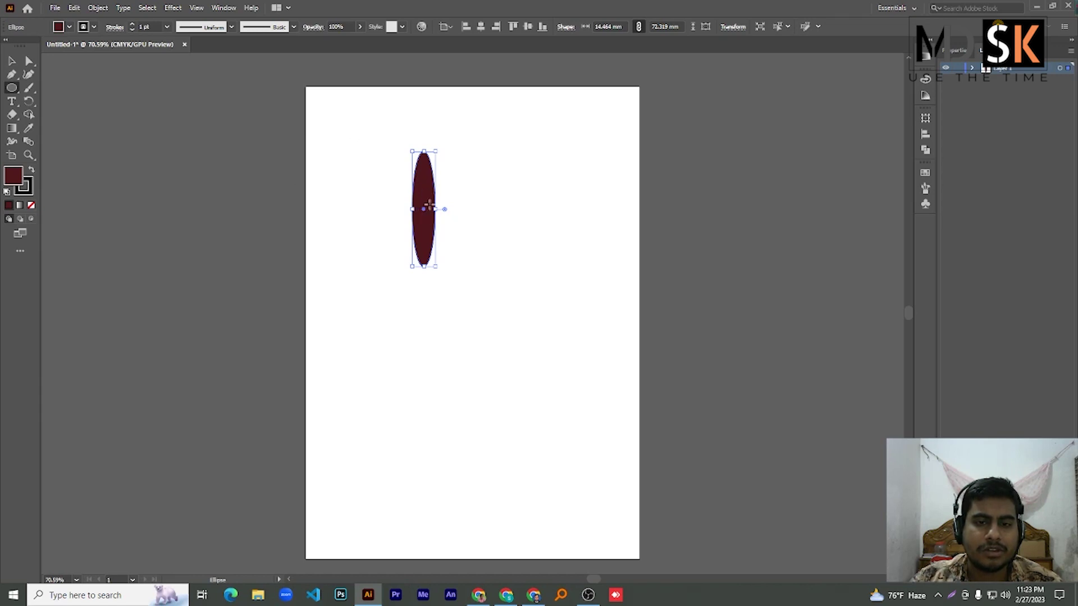
# - Set the ellipse's fill to None, keeping its black stroke
pyautogui.click(59, 27)
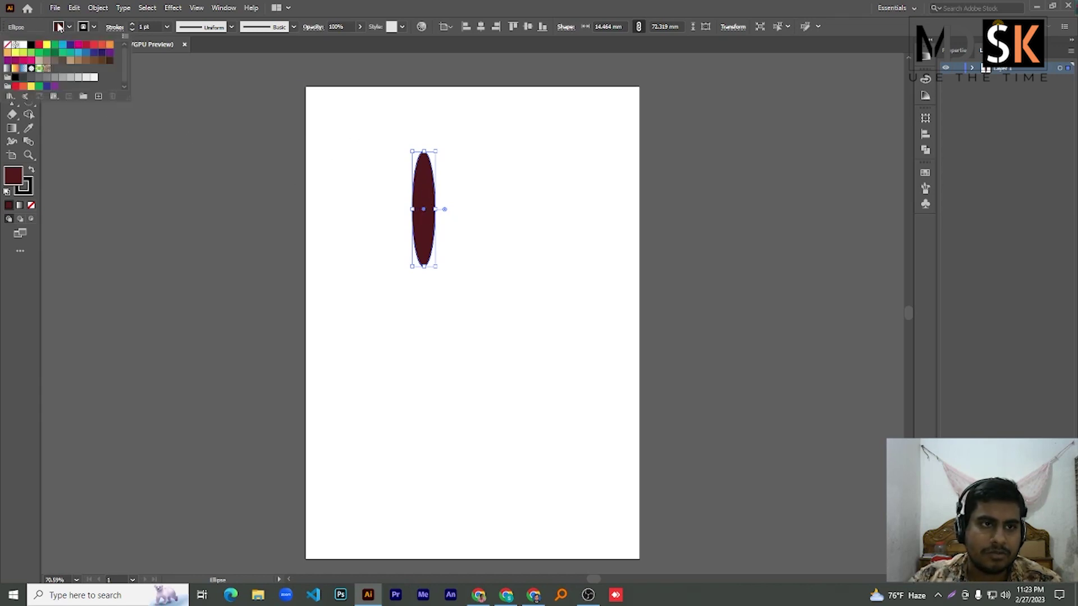
pyautogui.click(7, 45)
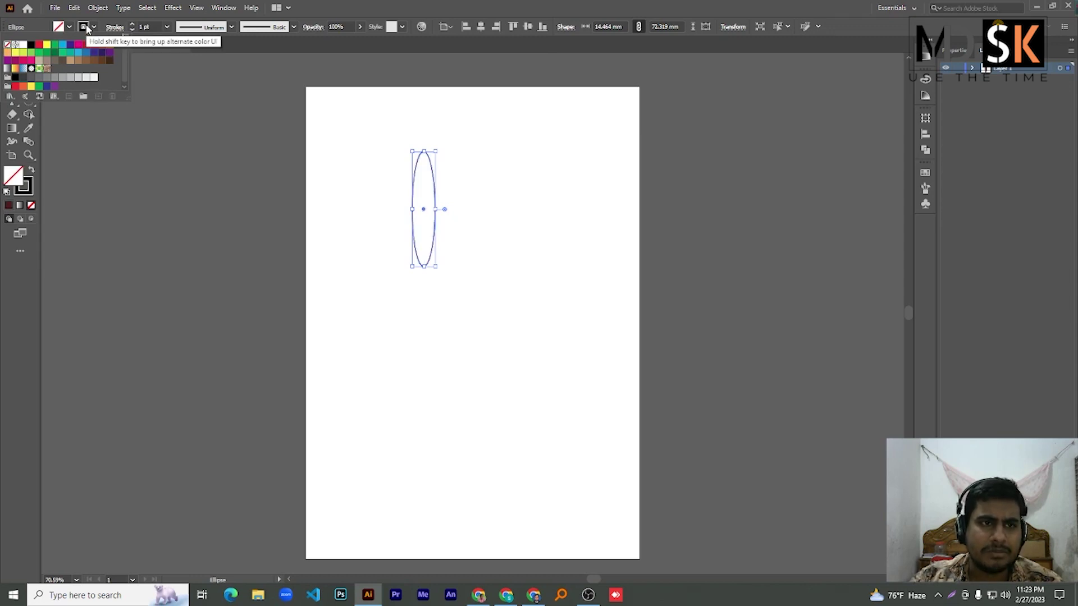
pyautogui.press('Escape')
# - Try thinner and thicker outlines on the ellipse and settle on a stroke weight of 3 pt
pyautogui.click(152, 25)
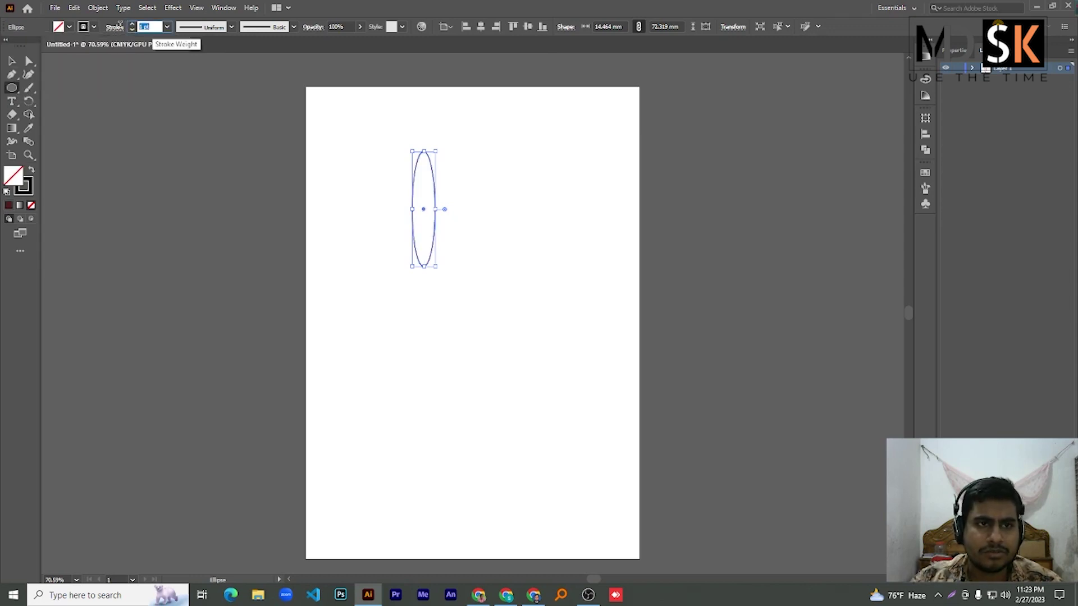
pyautogui.write('3')
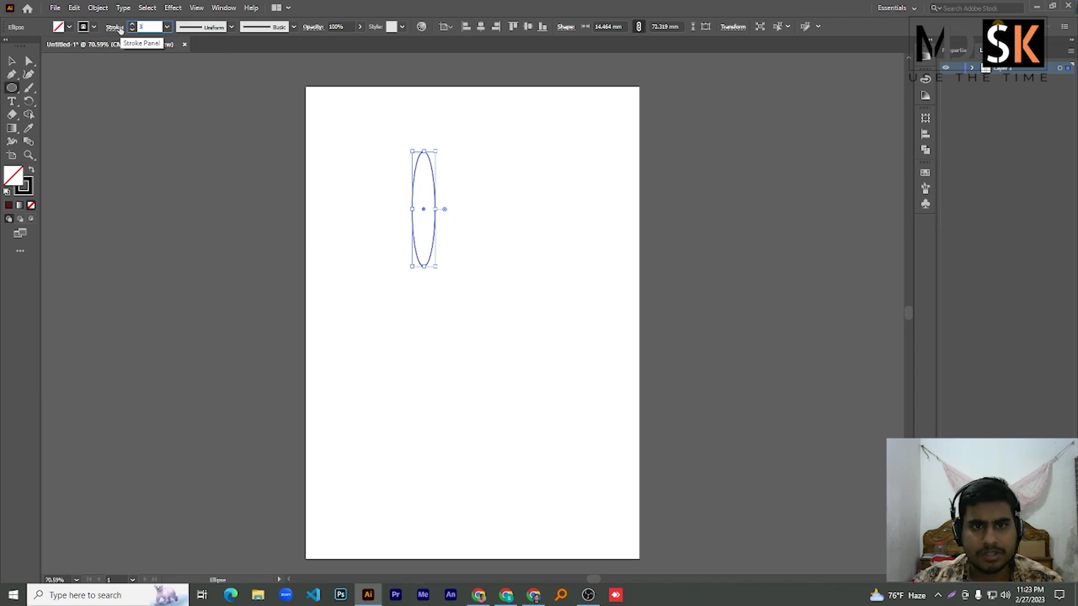
pyautogui.press('Return')
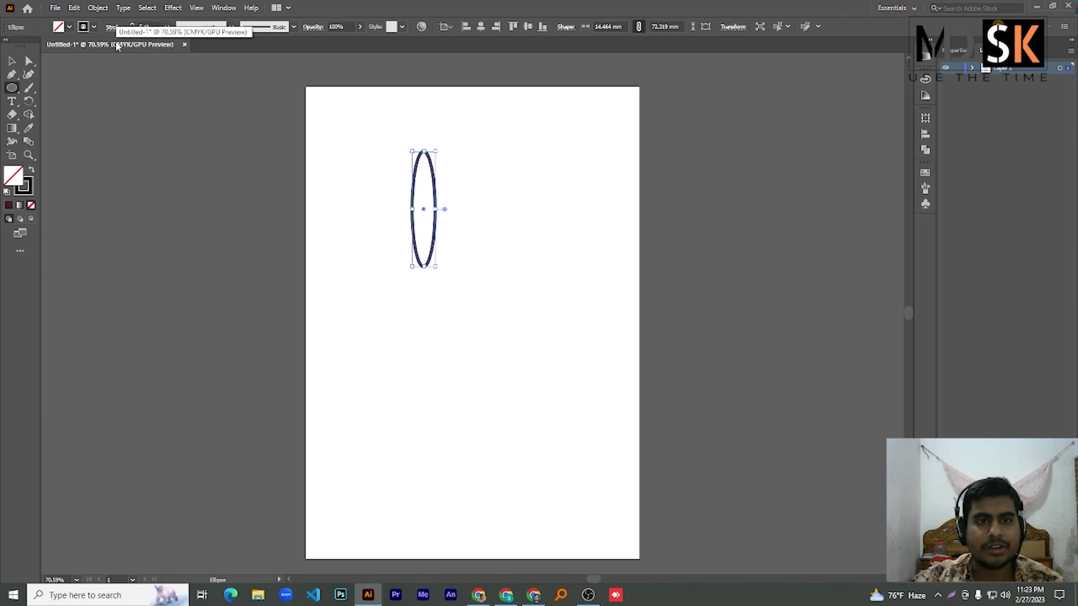
pyautogui.click(154, 27)
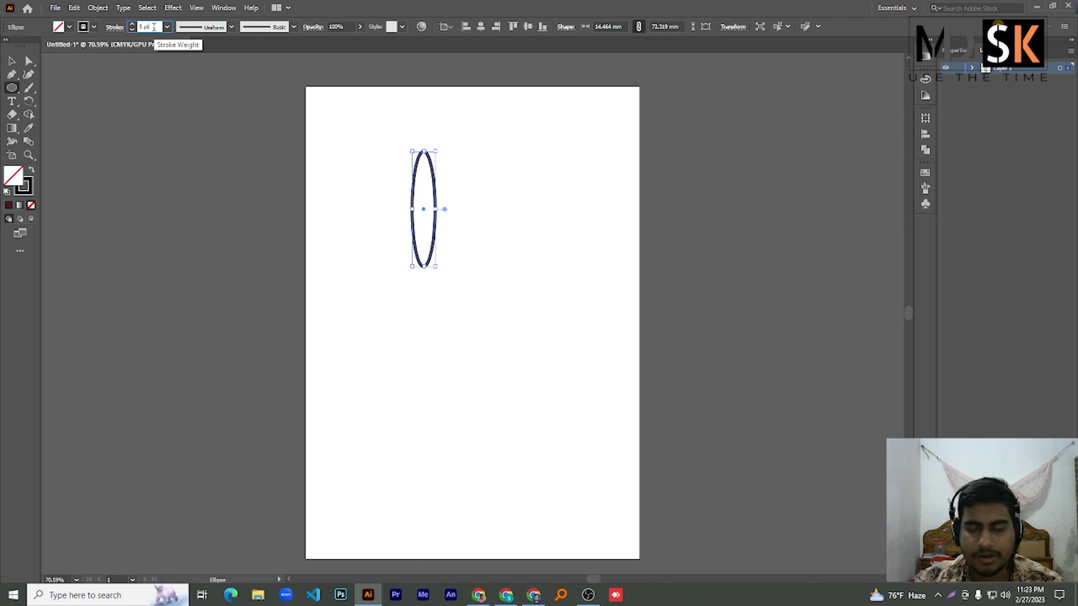
pyautogui.press('Return')
pyautogui.press('Down')
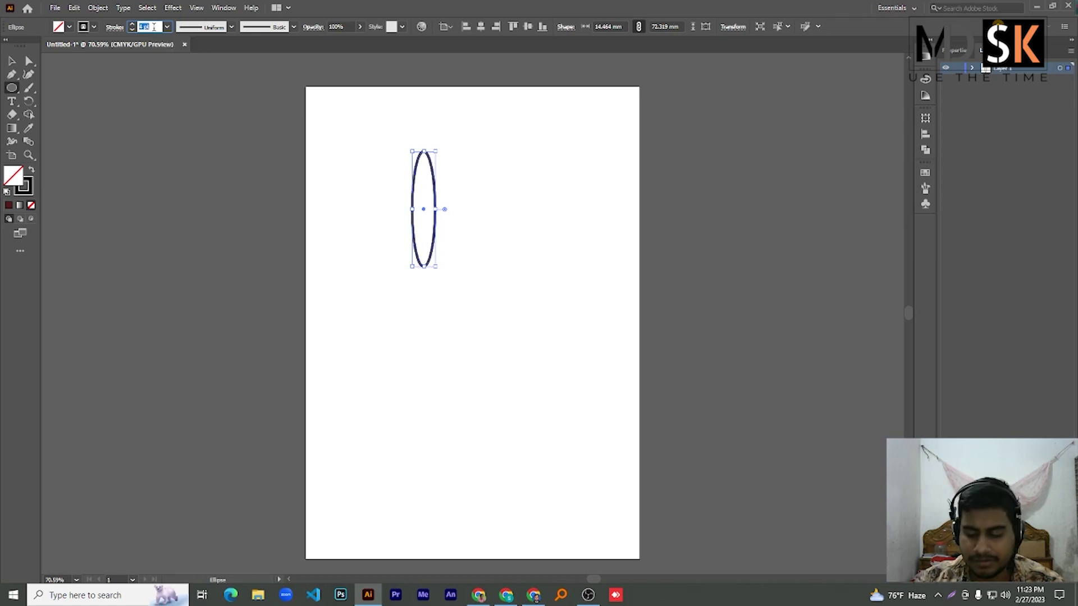
pyautogui.press('Down')
pyautogui.press('Down')
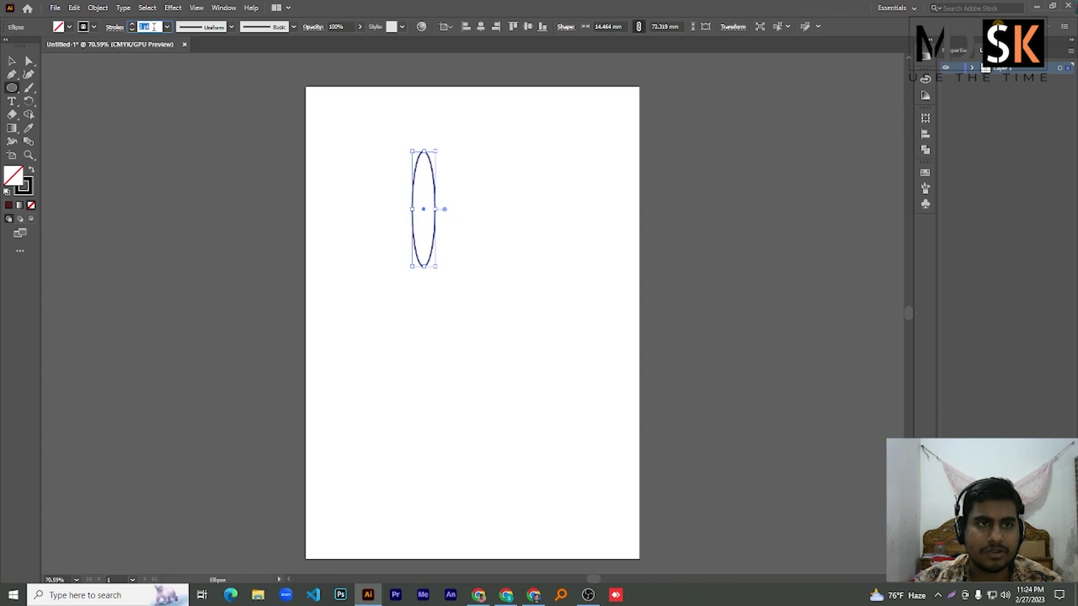
pyautogui.press('Down')
pyautogui.press('Up')
pyautogui.press('Up')
pyautogui.press('Up')
pyautogui.press('Up')
pyautogui.press('Up')
pyautogui.press('Up')
pyautogui.press('Up')
pyautogui.press('Up')
pyautogui.press('Up')
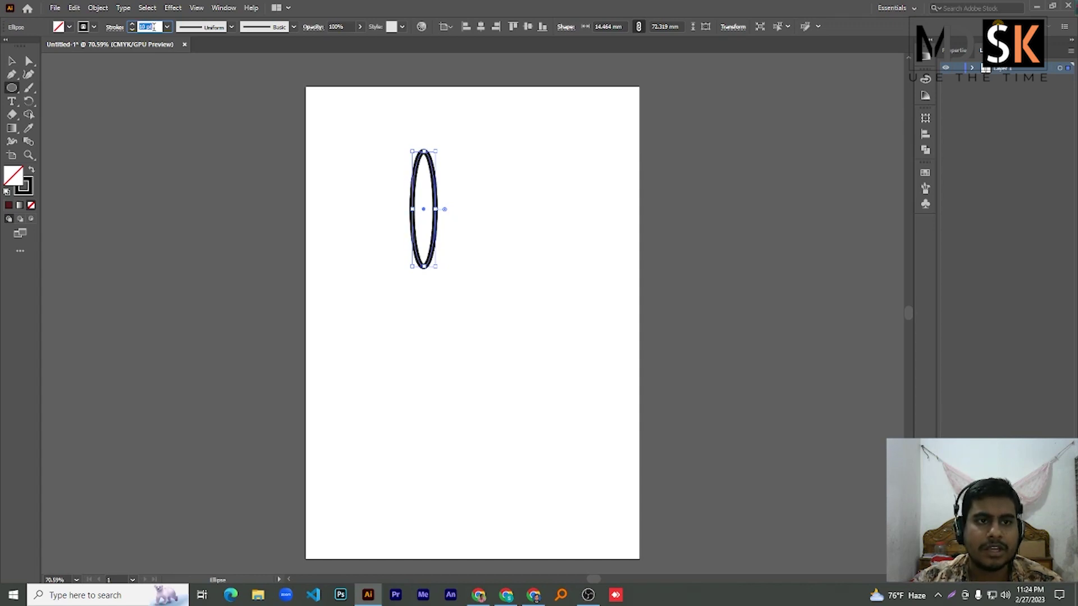
pyautogui.press('Up')
pyautogui.press('Up')
pyautogui.press('Down')
pyautogui.press('Down')
pyautogui.press('Down')
pyautogui.press('Down')
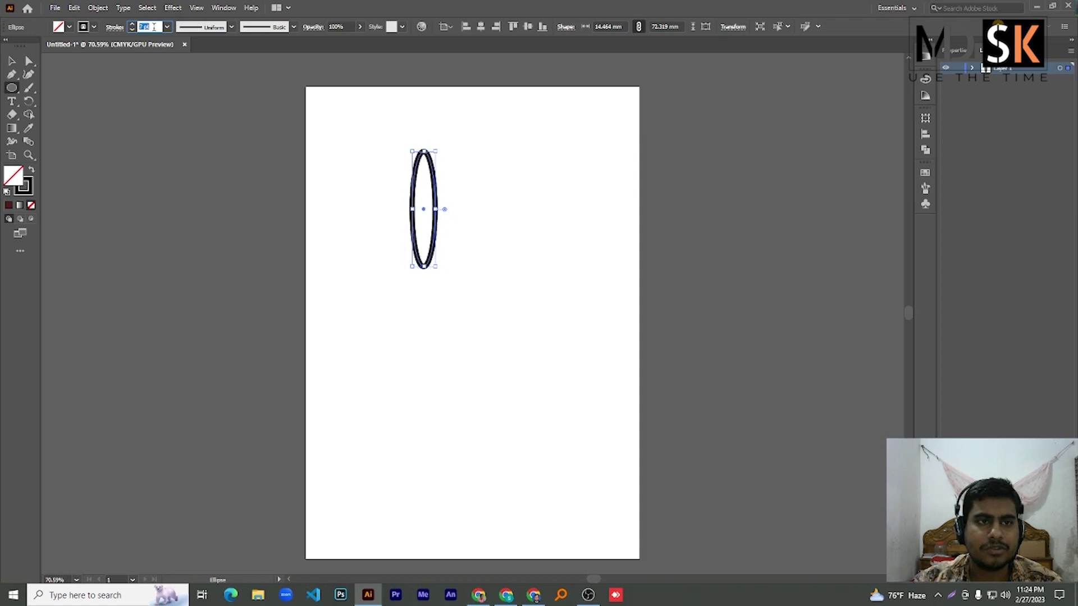
pyautogui.press('Down')
pyautogui.press('Down')
pyautogui.press('Down')
pyautogui.press('Down')
pyautogui.press('Down')
pyautogui.press('Down')
pyautogui.press('Down')
pyautogui.press('Down')
pyautogui.press('Up')
pyautogui.press('Up')
pyautogui.press('Up')
pyautogui.press('Up')
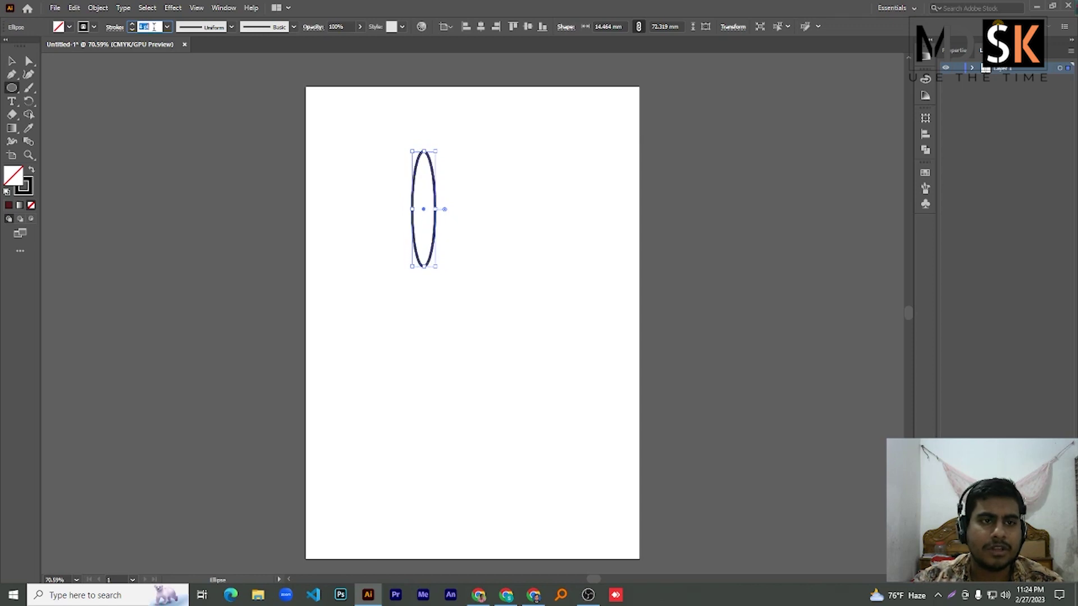
pyautogui.press('Down')
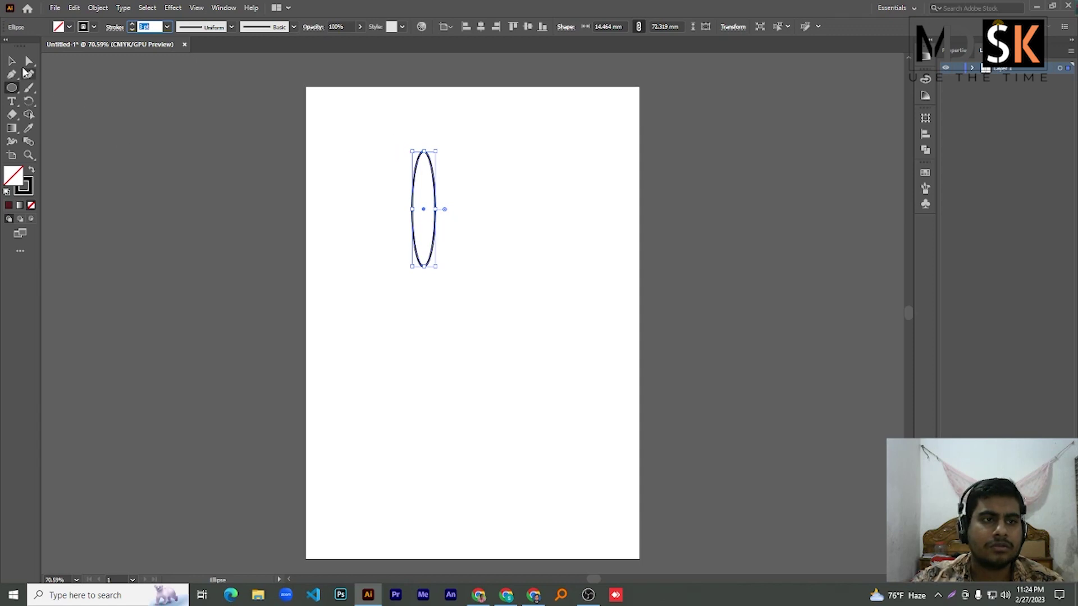
# - Select the ellipse and create a copy of it rotated 10° about its centre point
pyautogui.click(12, 61)
pyautogui.moveTo(396, 129); pyautogui.dragTo(509, 396)
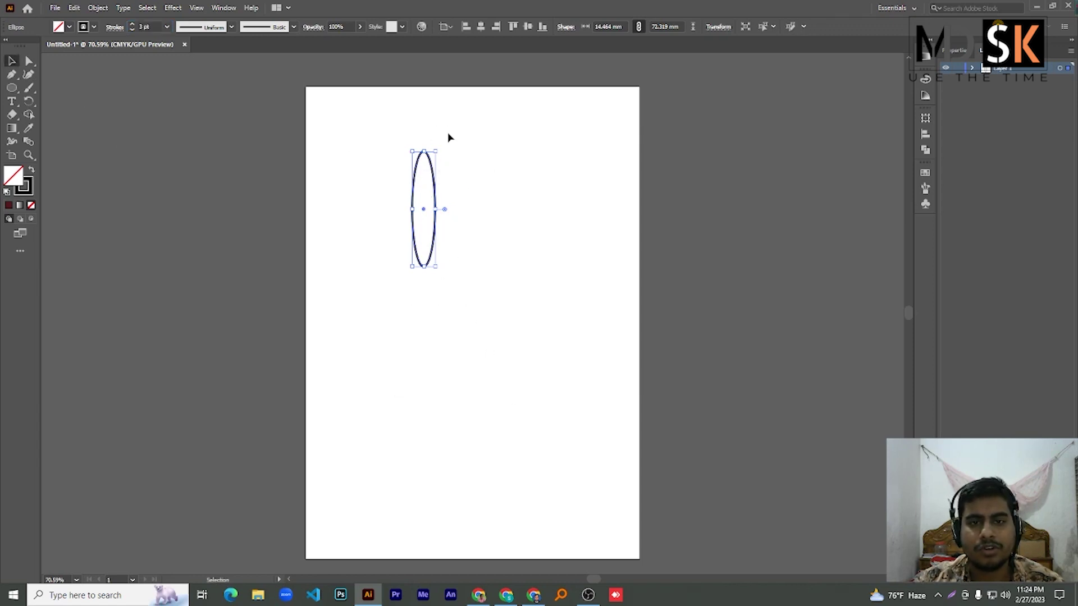
pyautogui.click(383, 150)
pyautogui.click(436, 204)
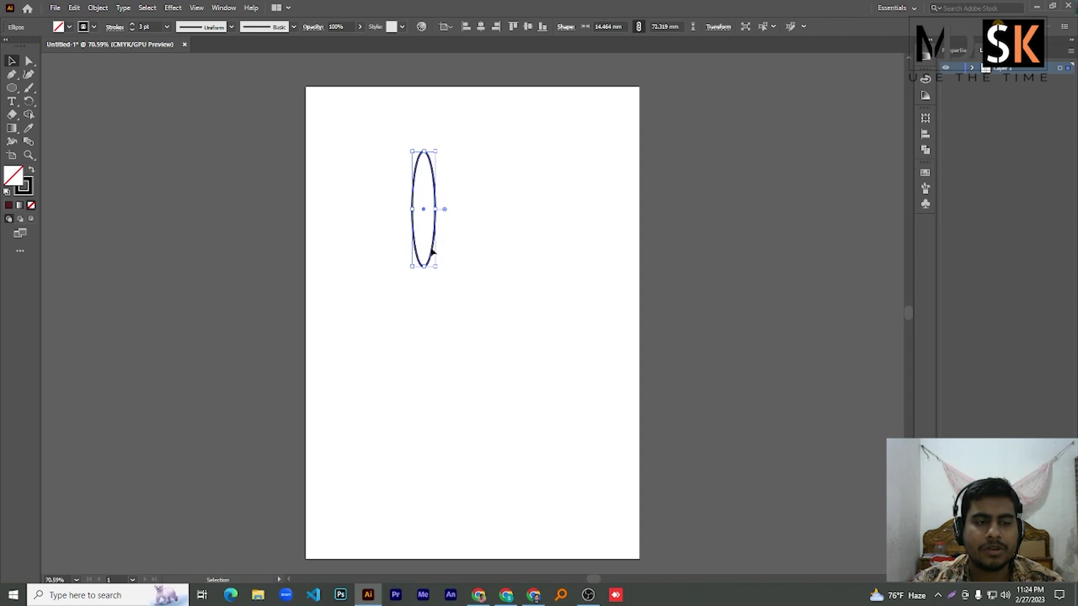
pyautogui.click(30, 103)
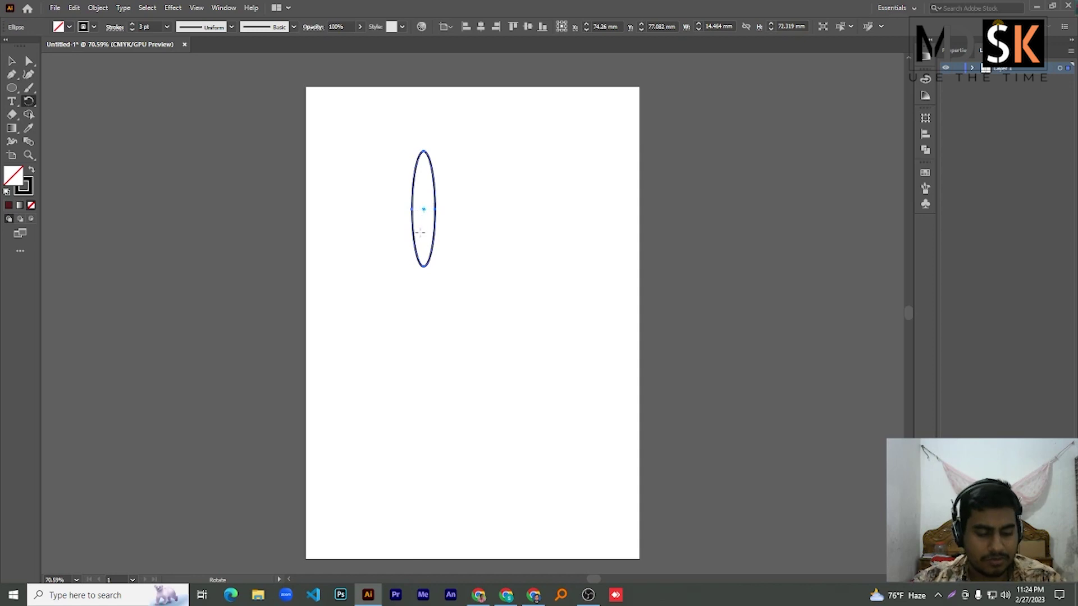
pyautogui.scroll(5, 416, 225)
pyautogui.scroll(3, 466, 205)
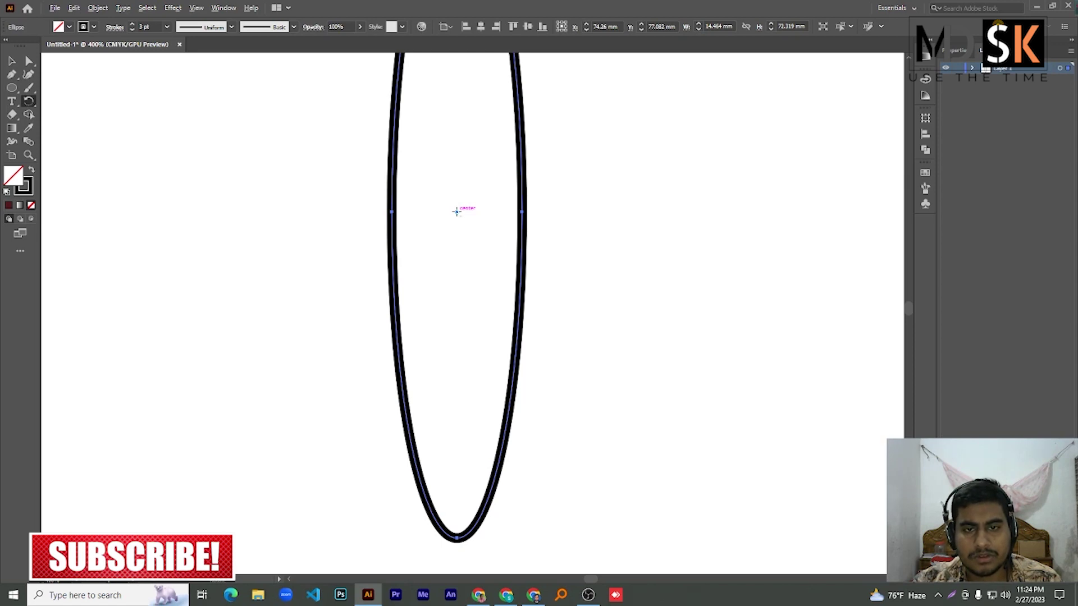
pyautogui.keyDown('alt'); pyautogui.click(456, 212); pyautogui.keyUp('alt')
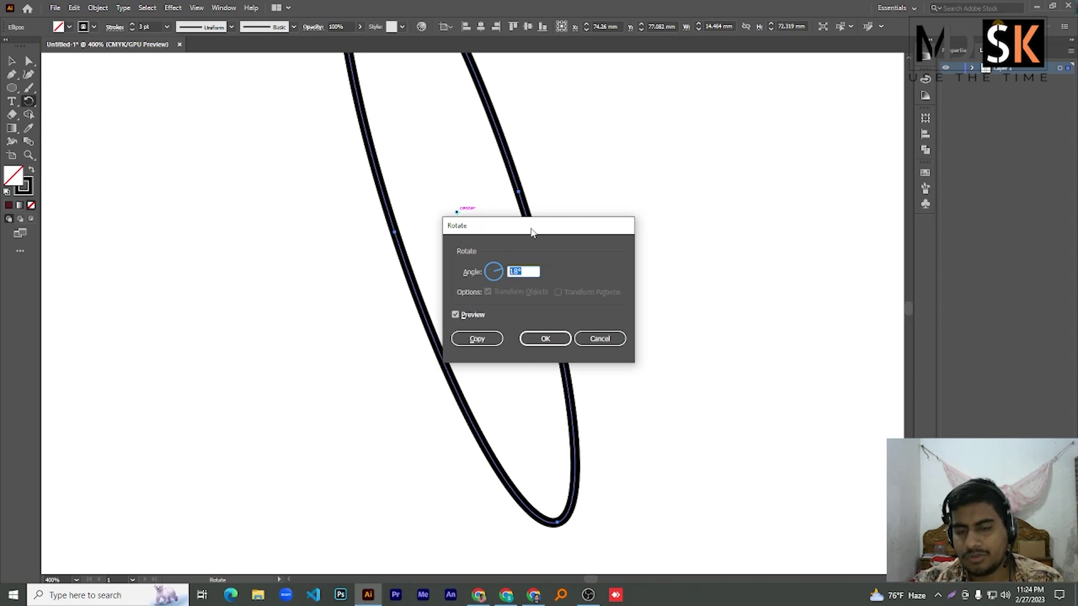
pyautogui.write('10')
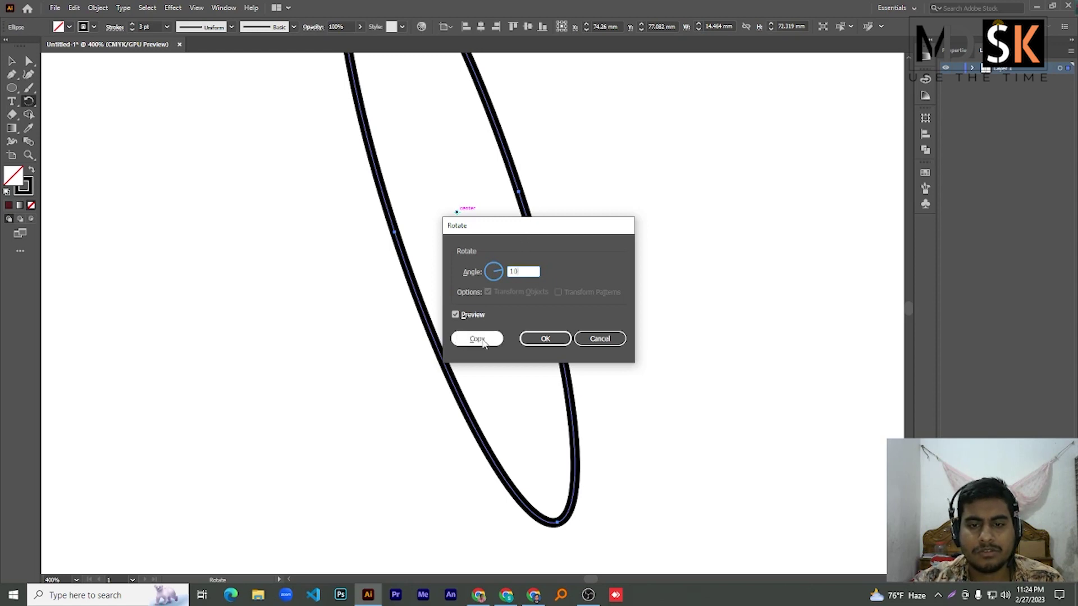
pyautogui.click(478, 339)
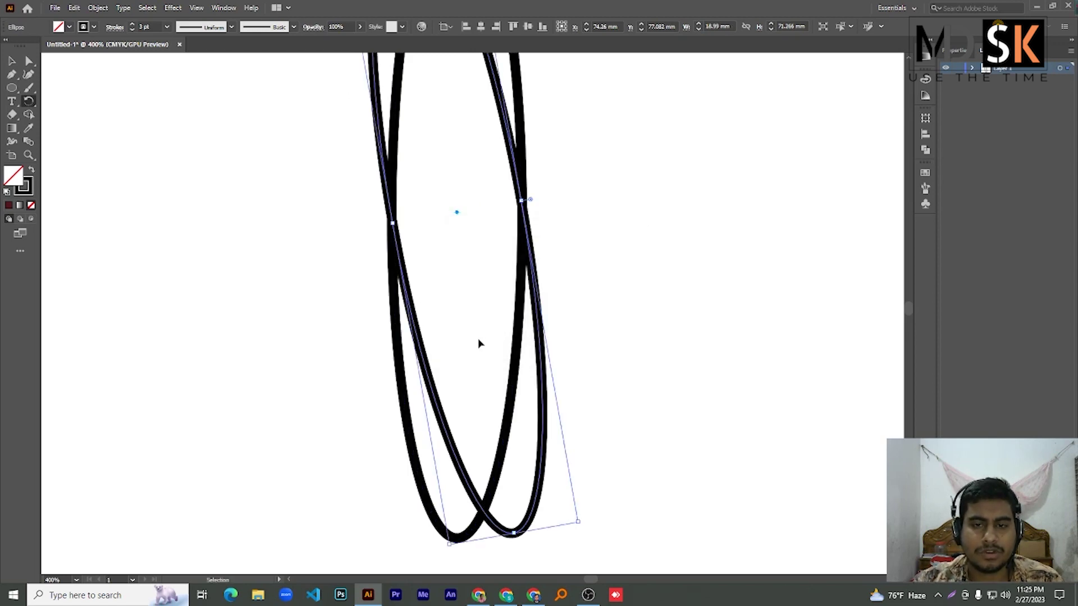
# - Repeat the rotated-copy transformation until the ellipses form a complete circular flower pattern
pyautogui.scroll(-4, 479, 344)
pyautogui.scroll(1, 479, 344)
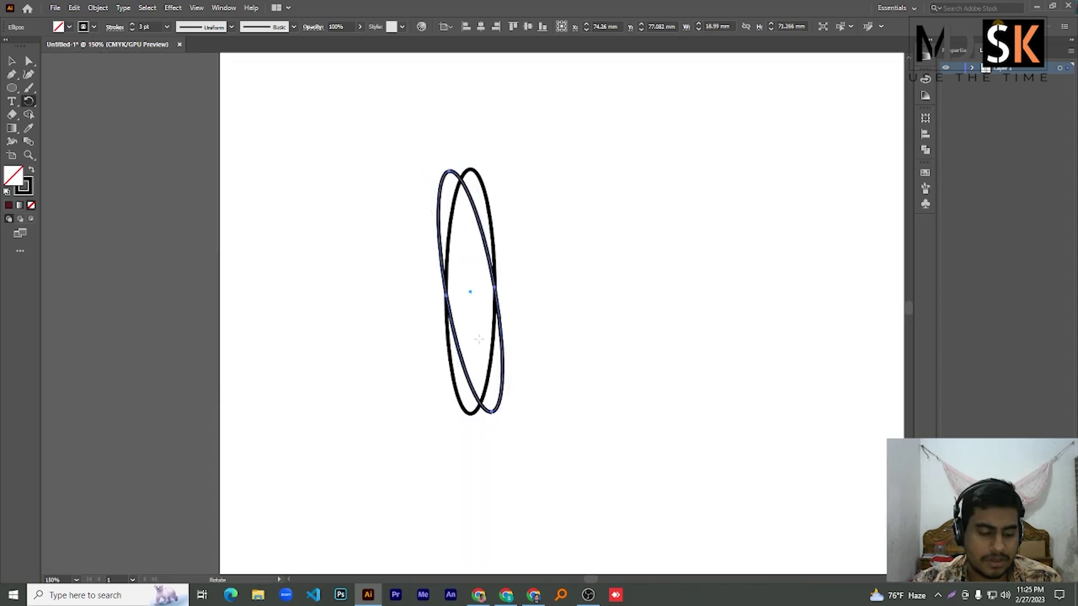
pyautogui.press('ctrl')
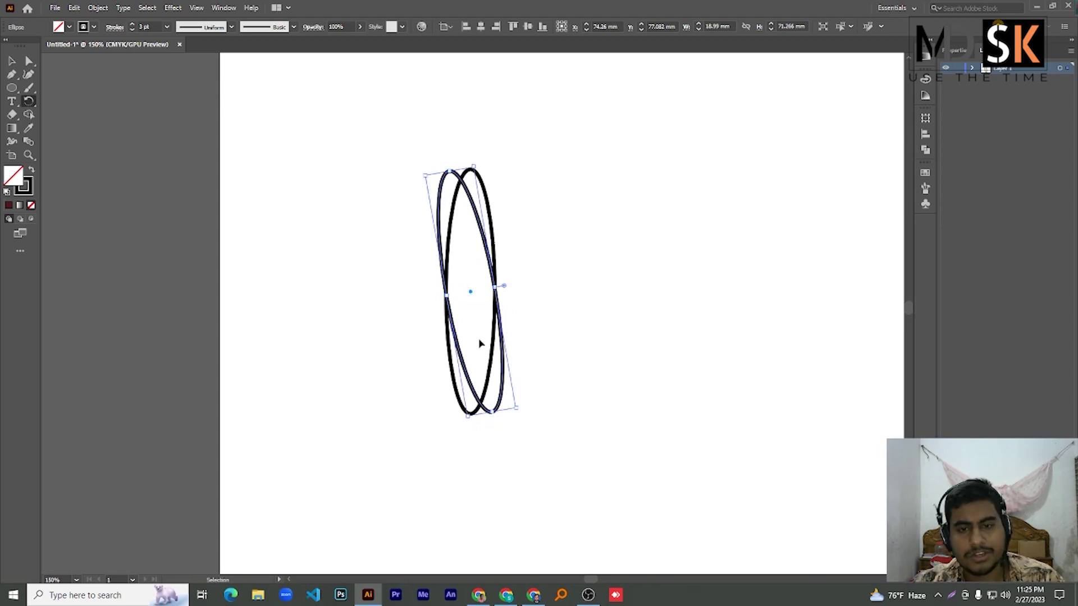
pyautogui.hotkey('ctrl', 'd')
pyautogui.hotkey('ctrl', 'd')
pyautogui.hotkey('ctrl', 'd')
pyautogui.hotkey('ctrl', 'd')
pyautogui.hotkey('ctrl', 'd')
pyautogui.hotkey('ctrl', 'd')
pyautogui.hotkey('ctrl', 'd')
pyautogui.hotkey('ctrl', 'd')
pyautogui.hotkey('ctrl', 'd')
pyautogui.hotkey('ctrl', 'd')
pyautogui.hotkey('ctrl', 'd')
pyautogui.hotkey('ctrl', 'd')
pyautogui.hotkey('ctrl', 'd')
pyautogui.hotkey('ctrl', 'd')
pyautogui.hotkey('ctrl', 'd')
pyautogui.hotkey('ctrl', 'd')
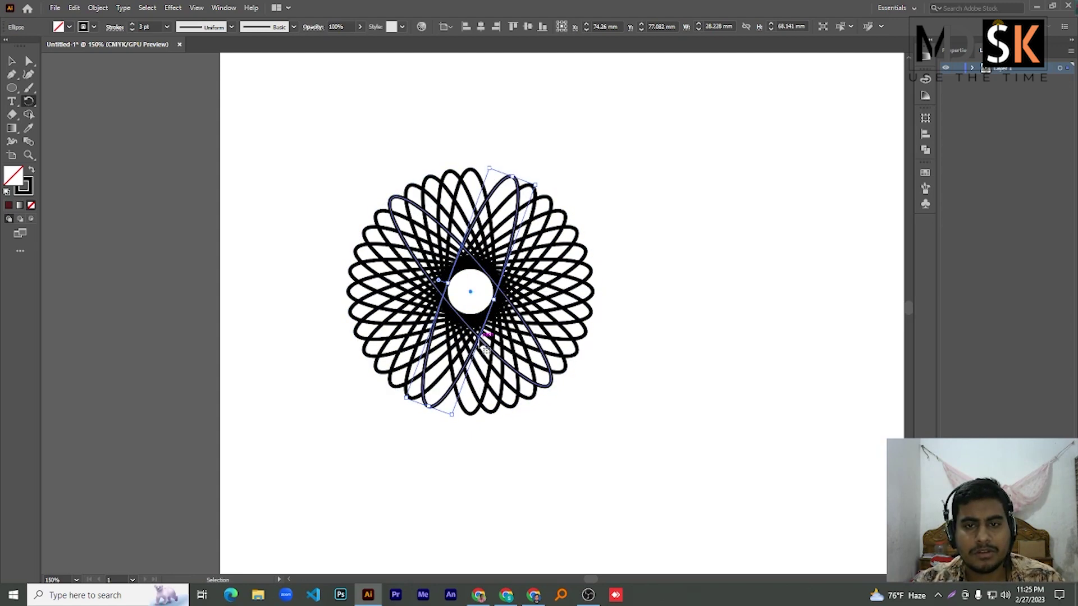
pyautogui.hotkey('ctrl', 'd')
pyautogui.scroll(-2, 486, 350)
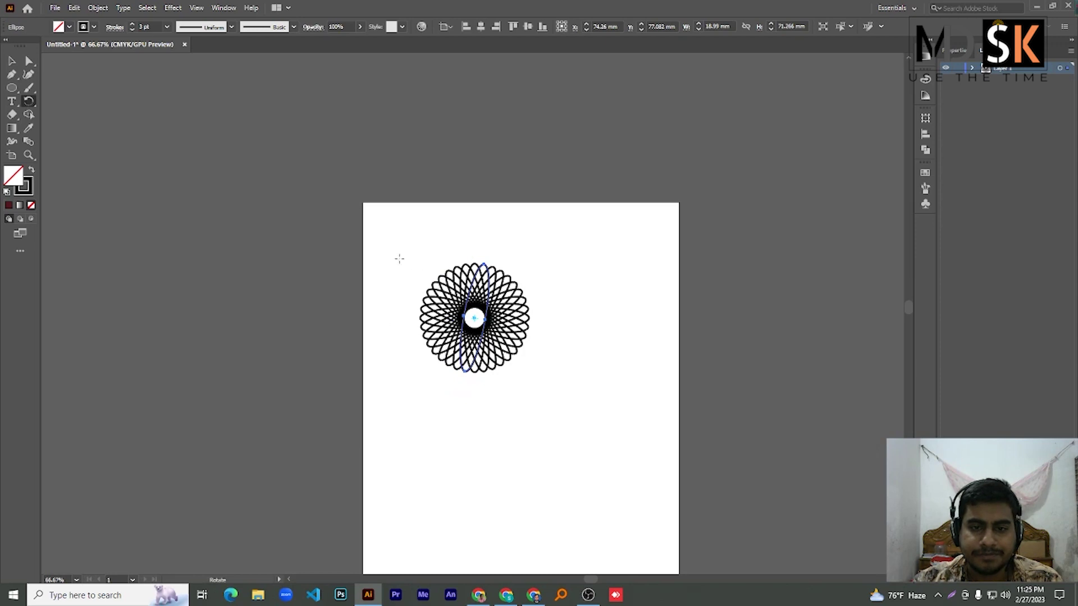
# - Select all ellipses of the flower pattern, move them to the artboard's upper-left corner, and deselect them
pyautogui.click(12, 60)
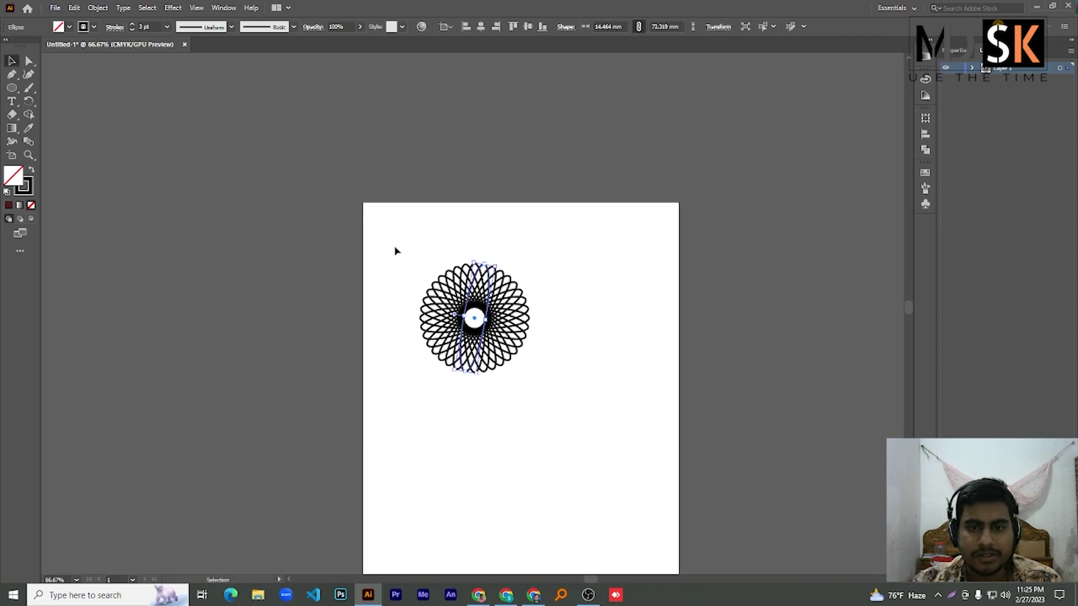
pyautogui.moveTo(395, 247); pyautogui.dragTo(538, 393)
pyautogui.scroll(2, 527, 373)
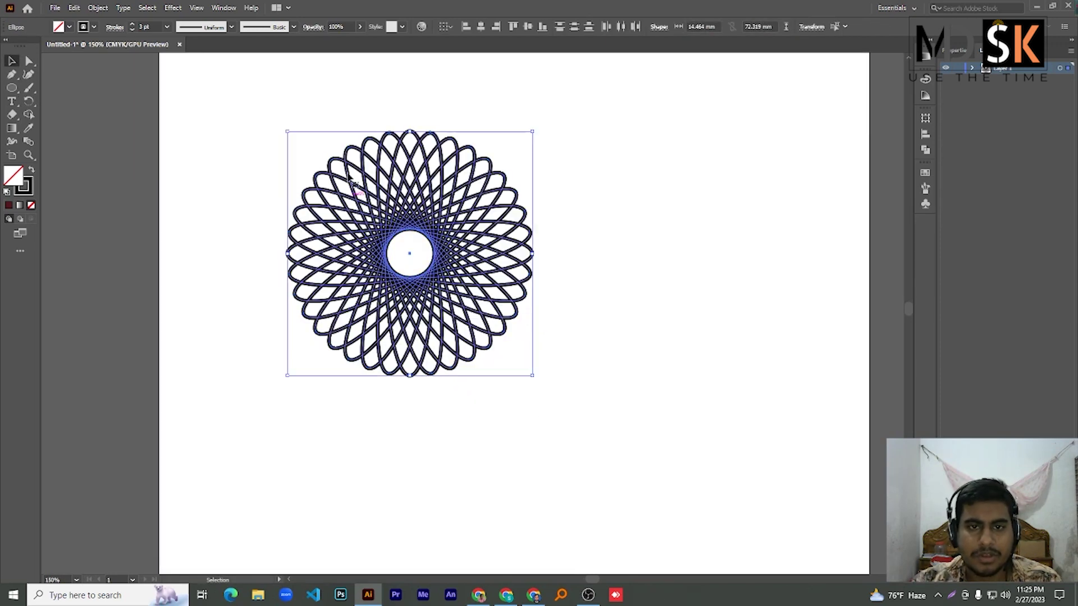
pyautogui.scroll(-2, 398, 241)
pyautogui.scroll(2, 397, 242)
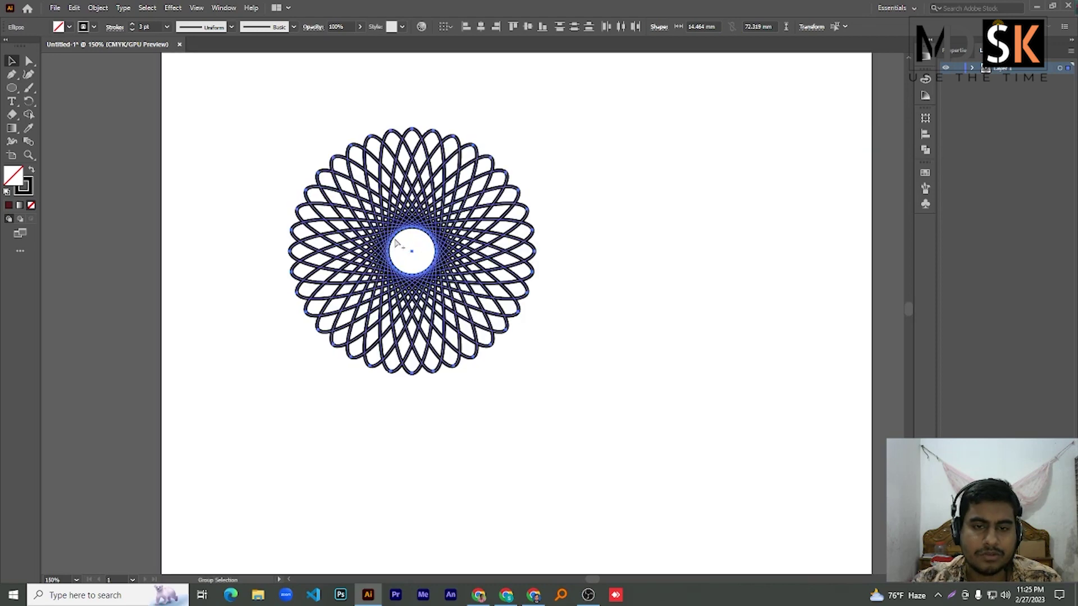
pyautogui.scroll(-2, 397, 242)
pyautogui.moveTo(339, 178); pyautogui.dragTo(336, 175)
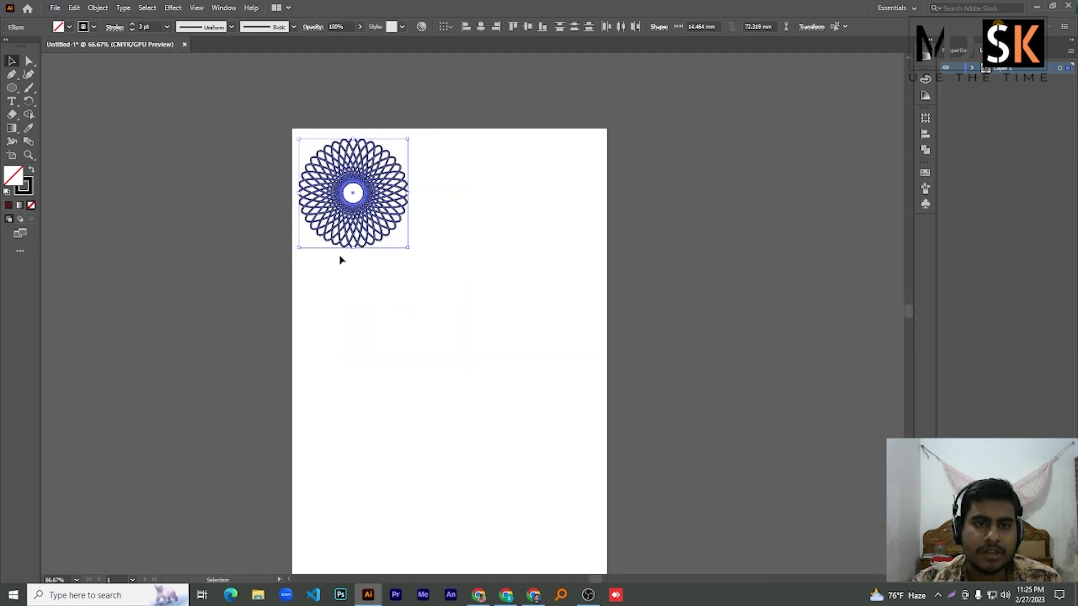
pyautogui.click(362, 308)
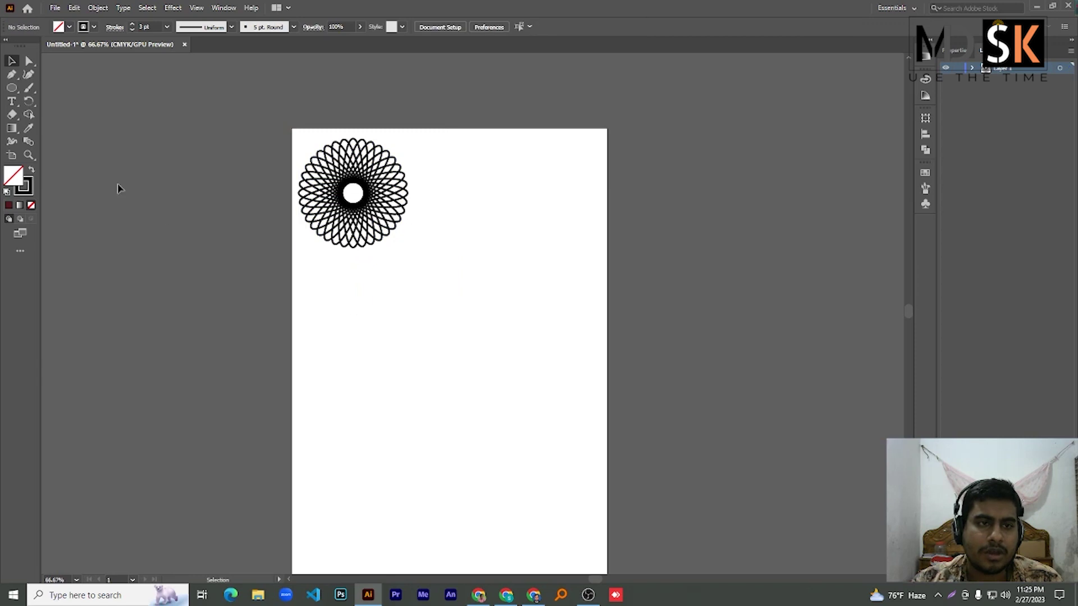
# - Draw a second tall, narrow ellipse about 18 mm wide and 83 mm high below and to the right of the flower pattern
pyautogui.rightClick(13, 88)
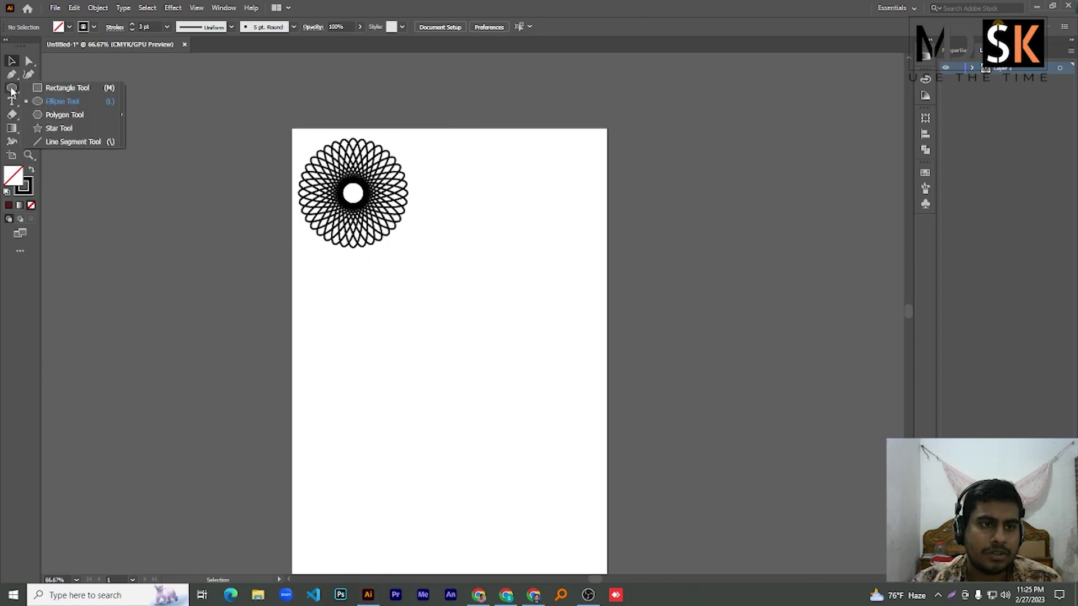
pyautogui.click(60, 103)
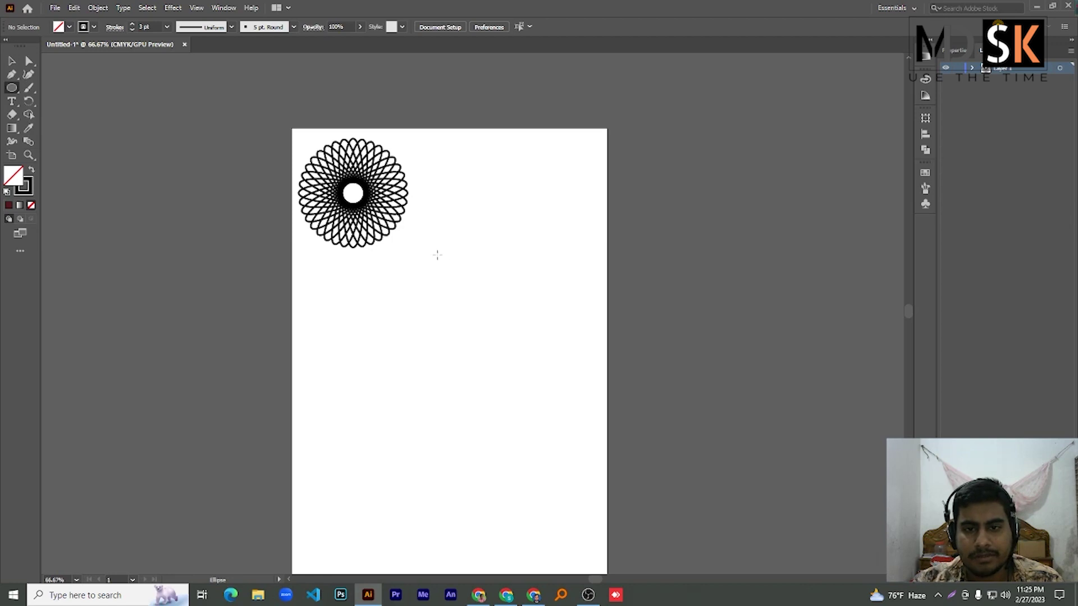
pyautogui.moveTo(438, 255); pyautogui.dragTo(464, 379)
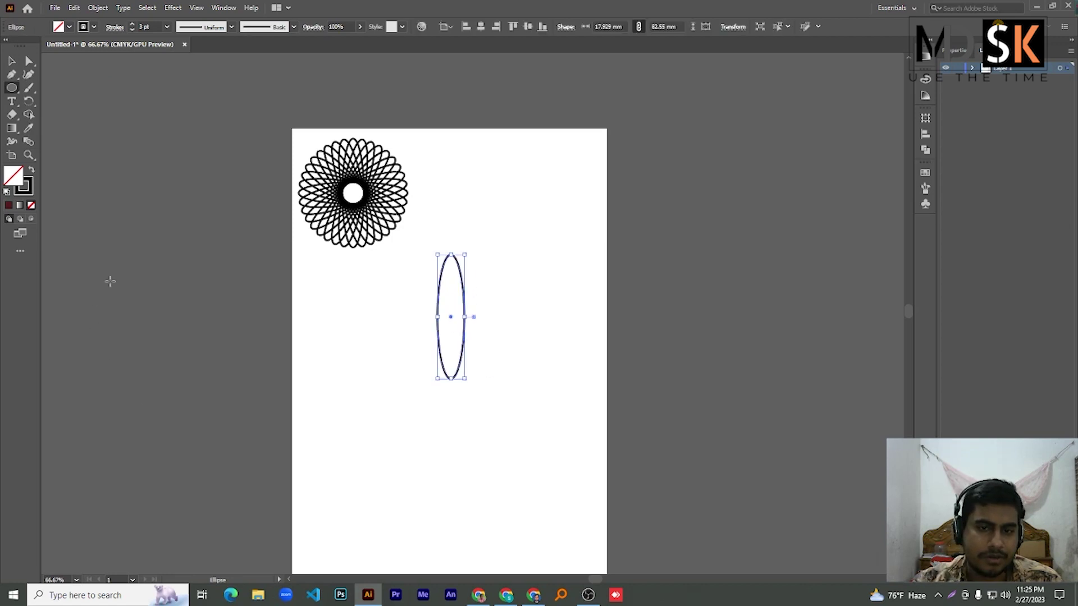
# - Create a copy of the second ellipse rotated about 22° clockwise around its centre point
pyautogui.click(28, 102)
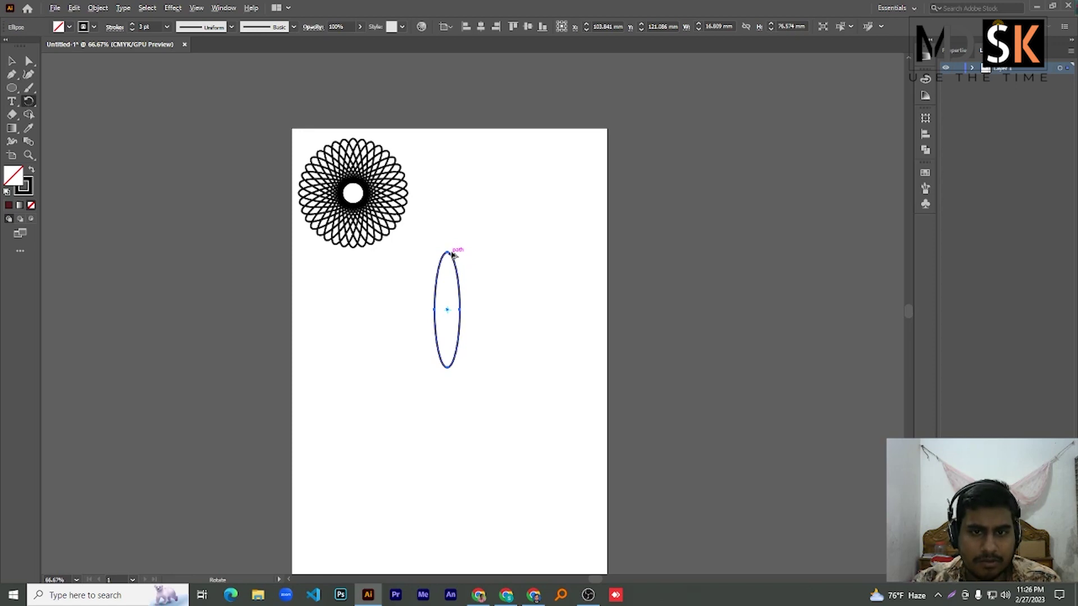
pyautogui.scroll(2, 454, 254)
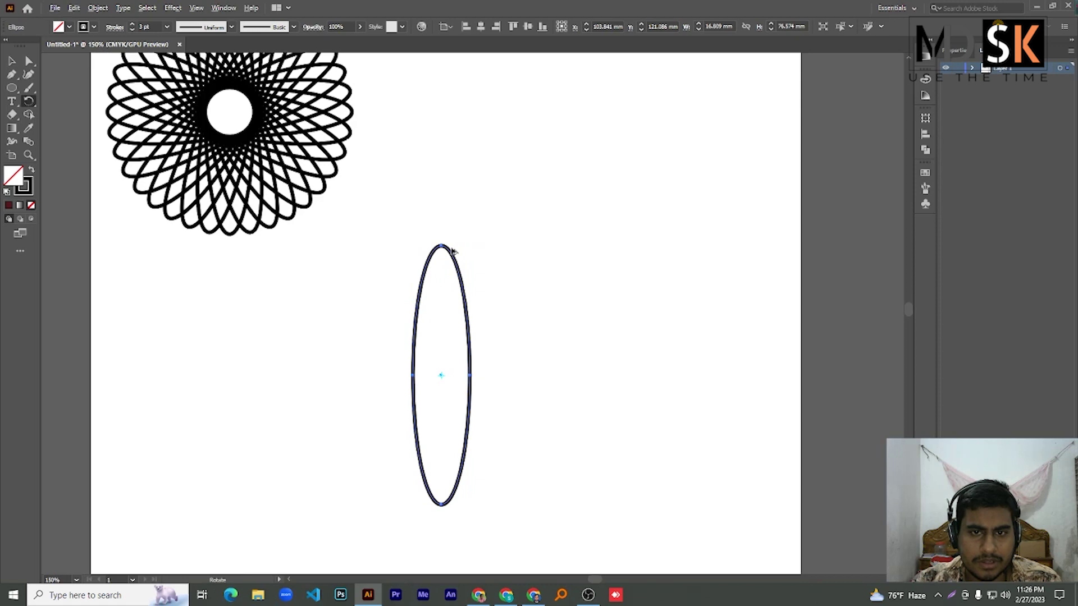
pyautogui.moveTo(453, 251); pyautogui.dragTo(491, 271)
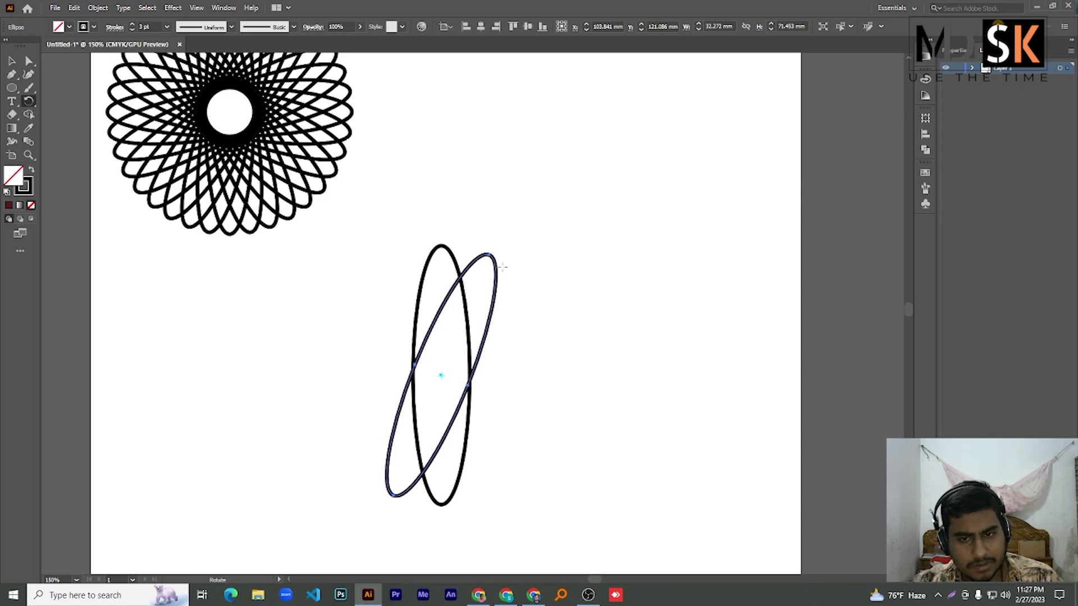
pyautogui.press('v')
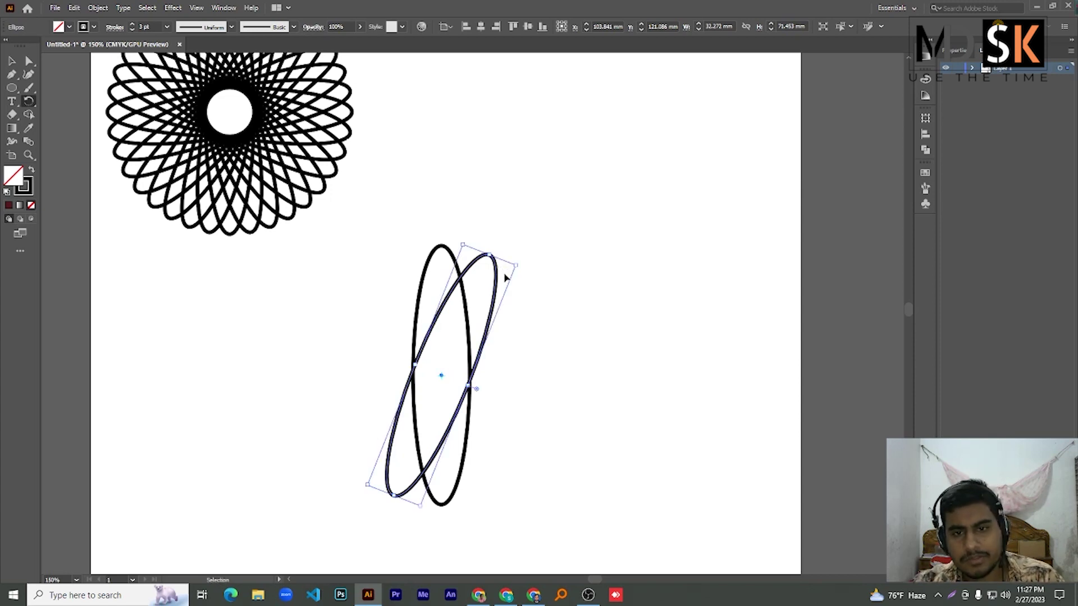
# - Repeat the 22° rotated-copy transformation until the ellipses form a second full flower pattern
pyautogui.hotkey('ctrl', 'd')
pyautogui.hotkey('ctrl', 'd')
pyautogui.hotkey('ctrl', 'd')
pyautogui.hotkey('ctrl', 'd')
pyautogui.hotkey('ctrl', 'd')
pyautogui.hotkey('ctrl', 'd')
pyautogui.hotkey('ctrl', 'd')
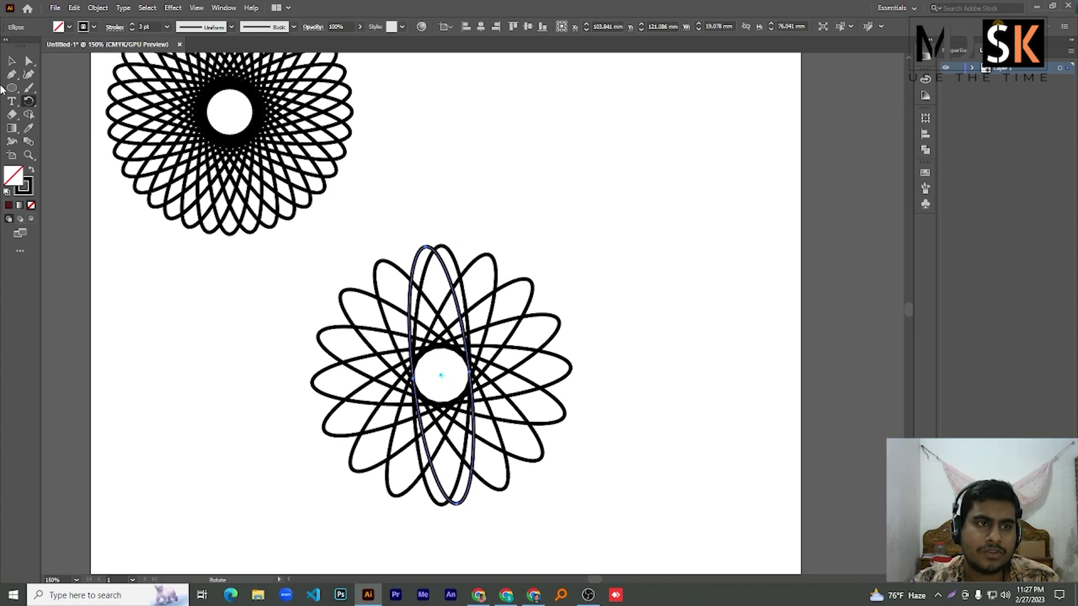
# - Select all ellipses of the second flower pattern and move them beside the first pattern, to its right on the artboard
pyautogui.click(9, 64)
pyautogui.keyDown('shift'); pyautogui.click(475, 259); pyautogui.keyUp('shift')
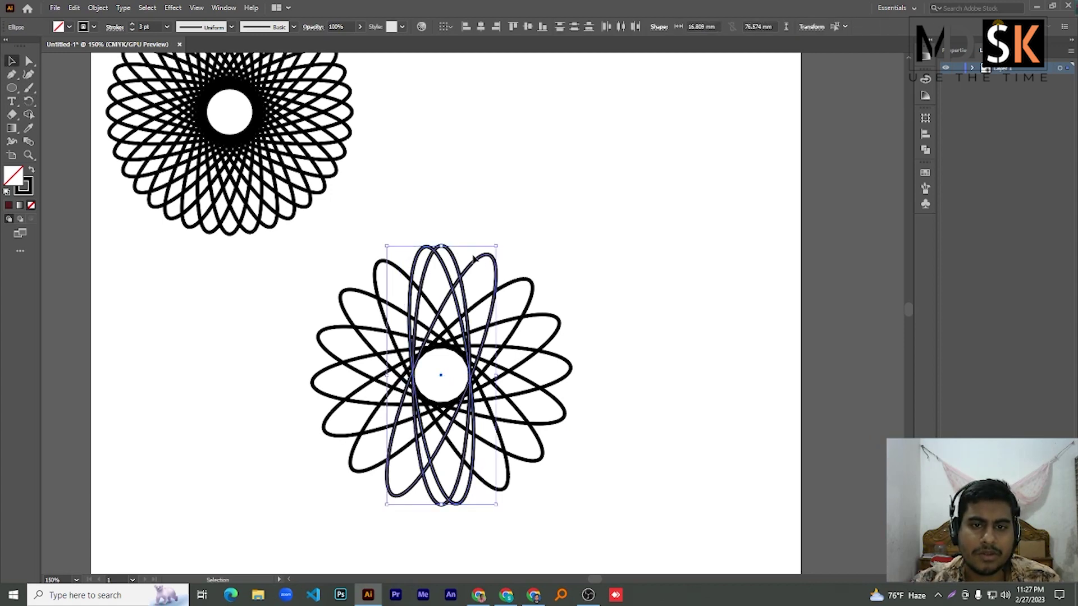
pyautogui.click(535, 299)
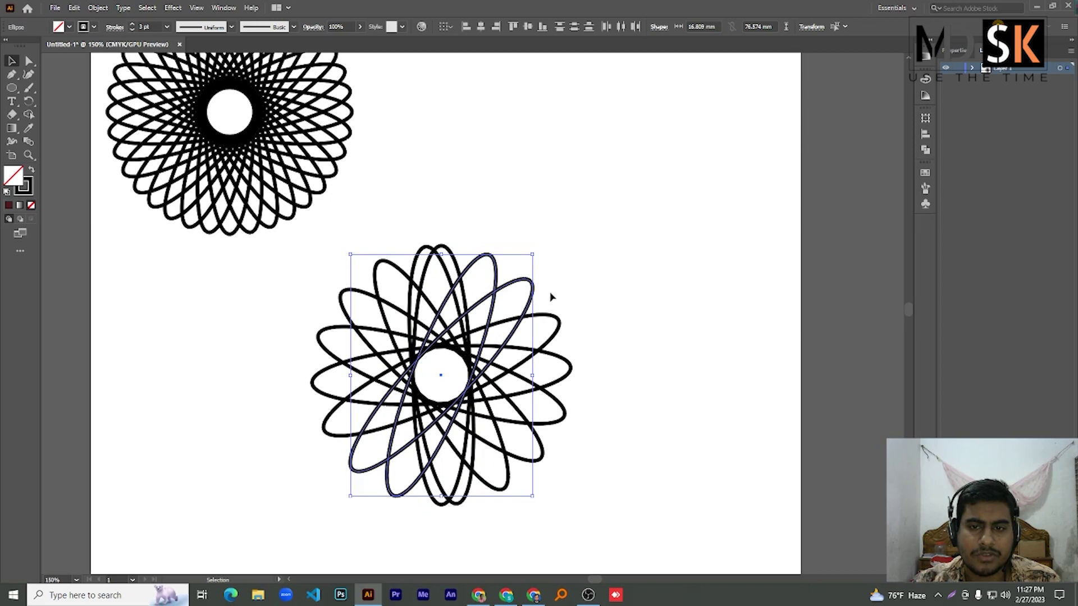
pyautogui.click(569, 377)
pyautogui.moveTo(552, 207); pyautogui.dragTo(344, 522)
pyautogui.scroll(-1, 398, 426)
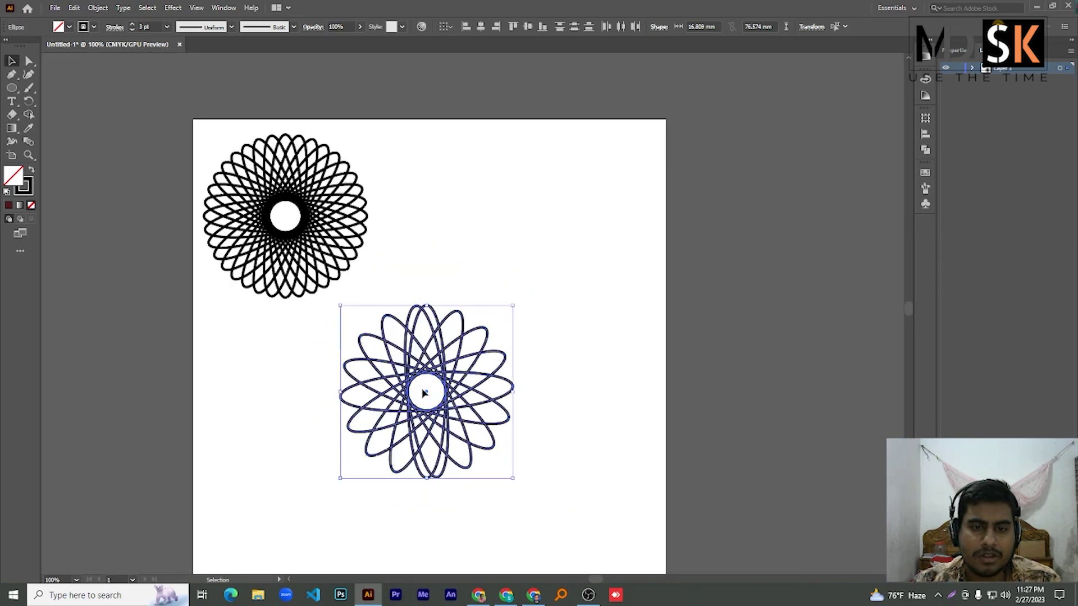
pyautogui.moveTo(425, 393); pyautogui.dragTo(429, 233)
pyautogui.moveTo(441, 363); pyautogui.dragTo(484, 216)
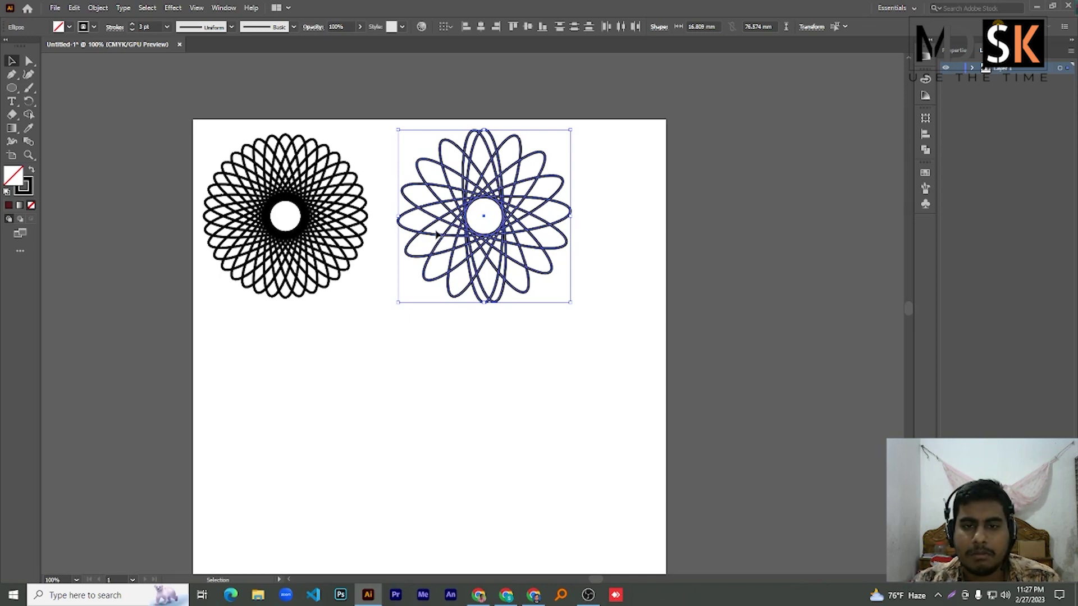
# - Draw a third tall, narrow ellipse about 9 mm wide and 58 mm high below the first flower pattern
pyautogui.press('a')
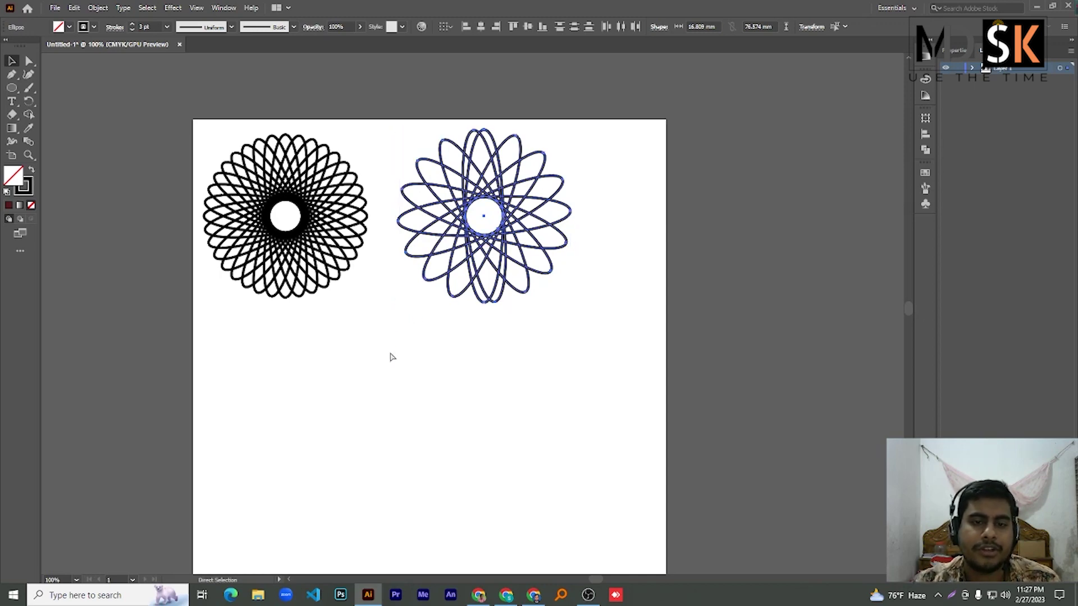
pyautogui.hotkey('ctrl', '-')
pyautogui.hotkey('ctrl', '=')
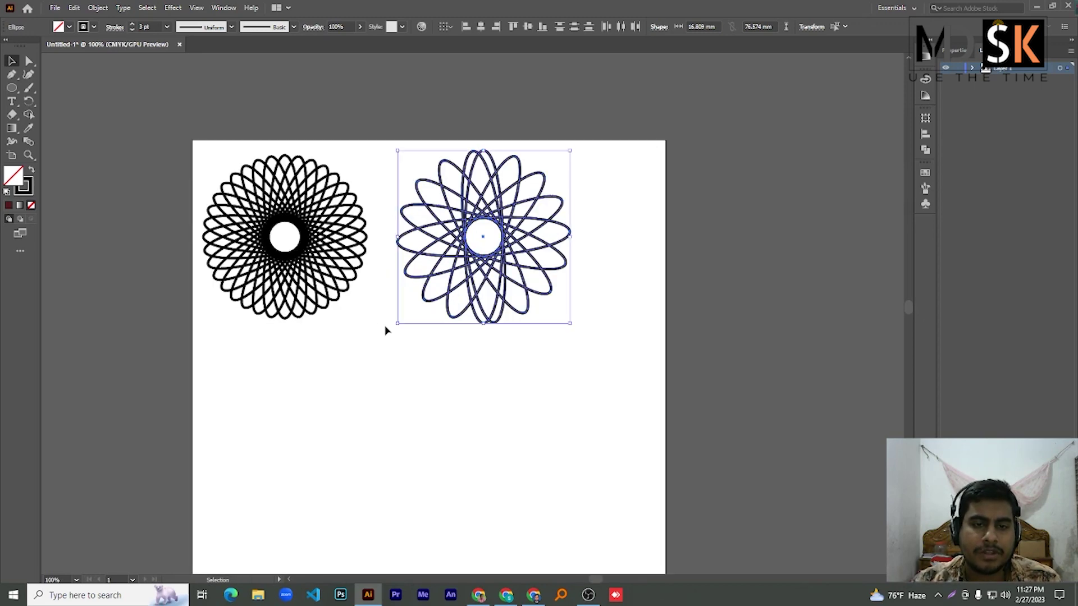
pyautogui.scroll(-1, 386, 330)
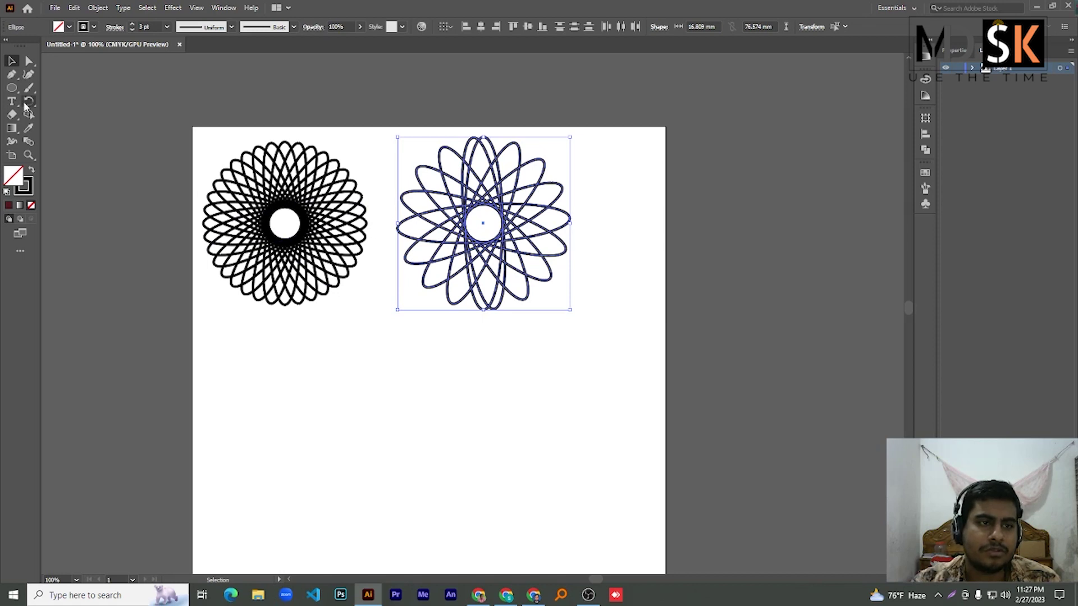
pyautogui.moveTo(11, 88); pyautogui.dragTo(33, 100)
pyautogui.scroll(-8, 306, 336)
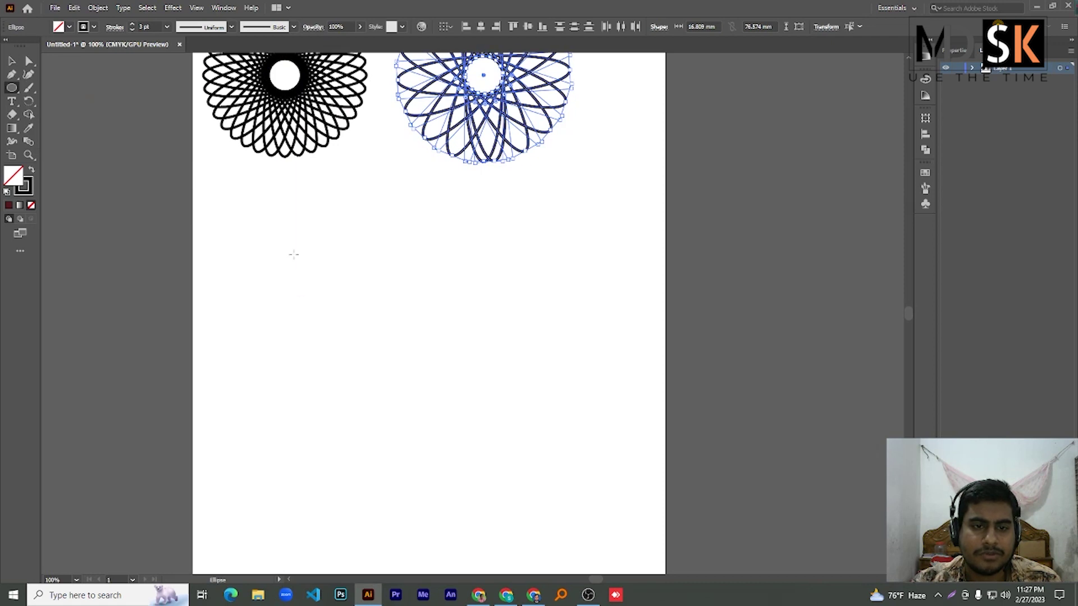
pyautogui.moveTo(312, 278); pyautogui.dragTo(331, 410)
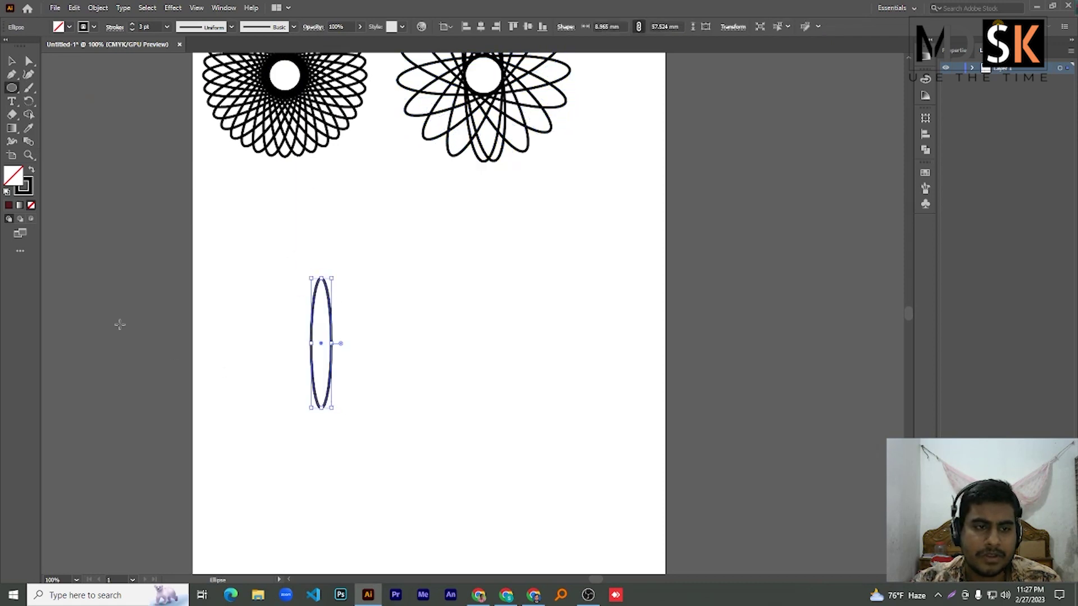
# - Change the third ellipse's stroke colour to magenta-red
pyautogui.click(82, 28)
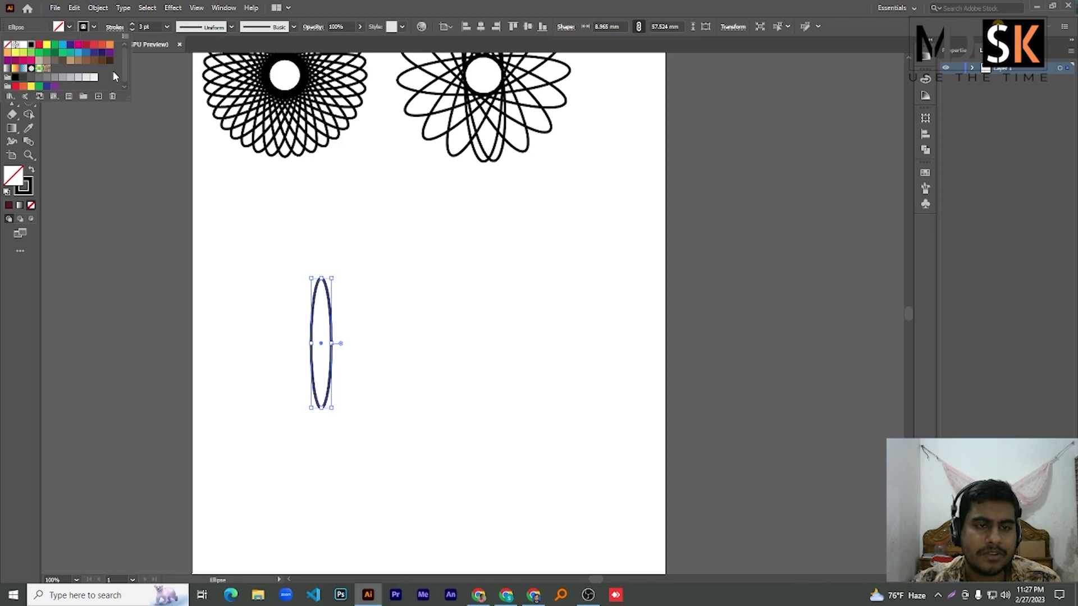
pyautogui.click(55, 47)
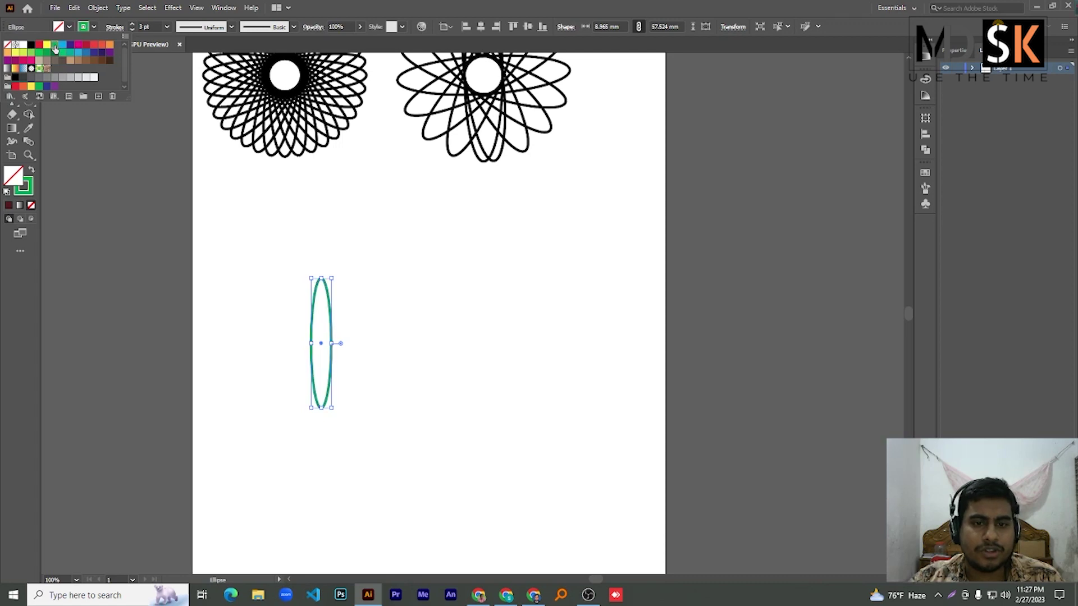
pyautogui.click(23, 60)
pyautogui.click(84, 28)
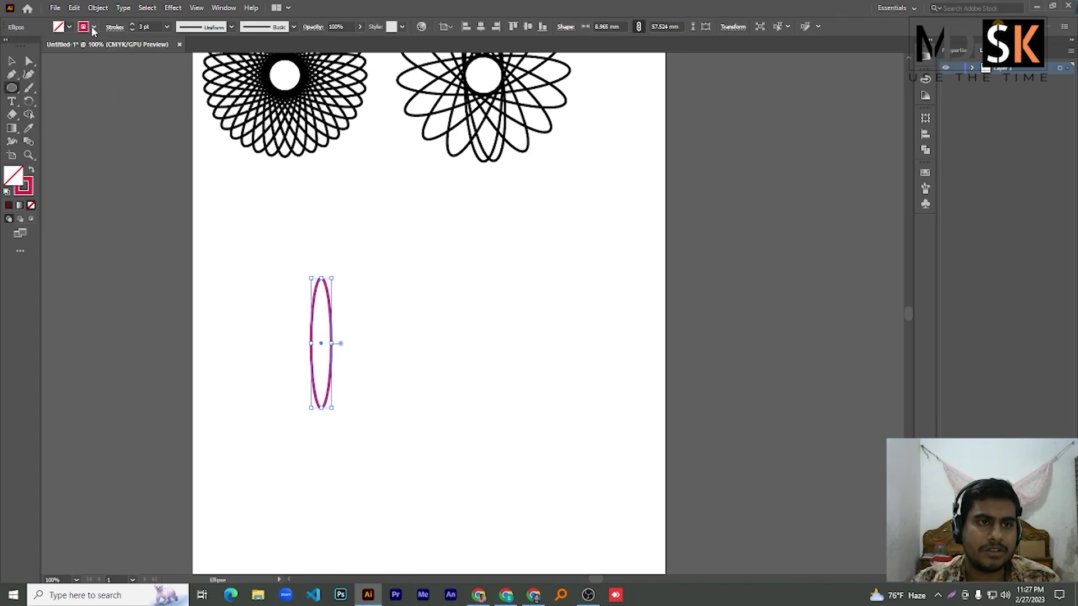
# - Create a copy of the magenta-red ellipse rotated 20° about its centre point
pyautogui.click(29, 103)
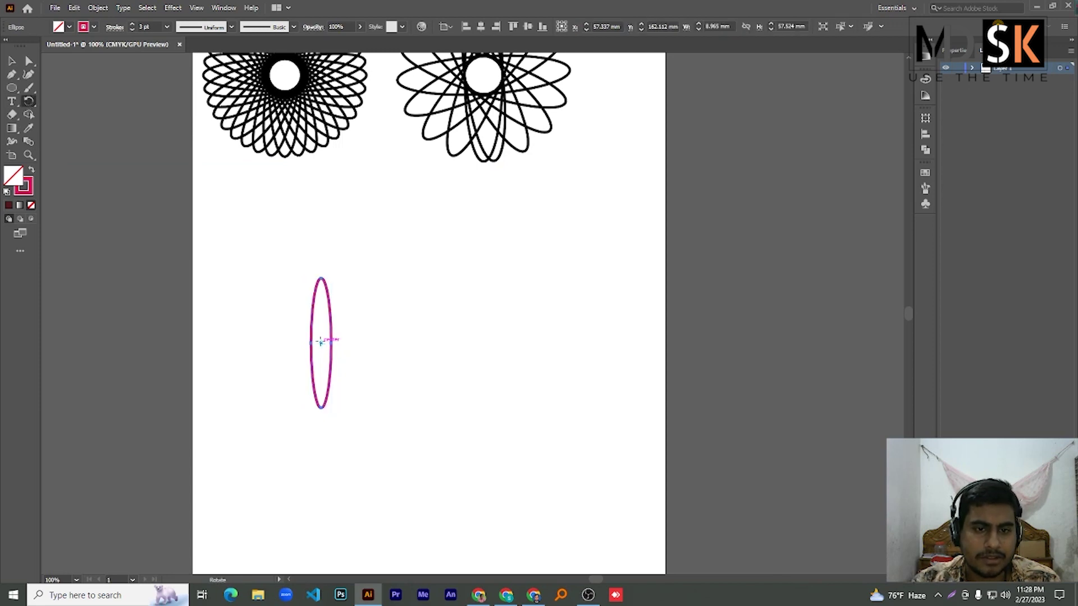
pyautogui.keyDown('alt'); pyautogui.click(321, 343); pyautogui.keyUp('alt')
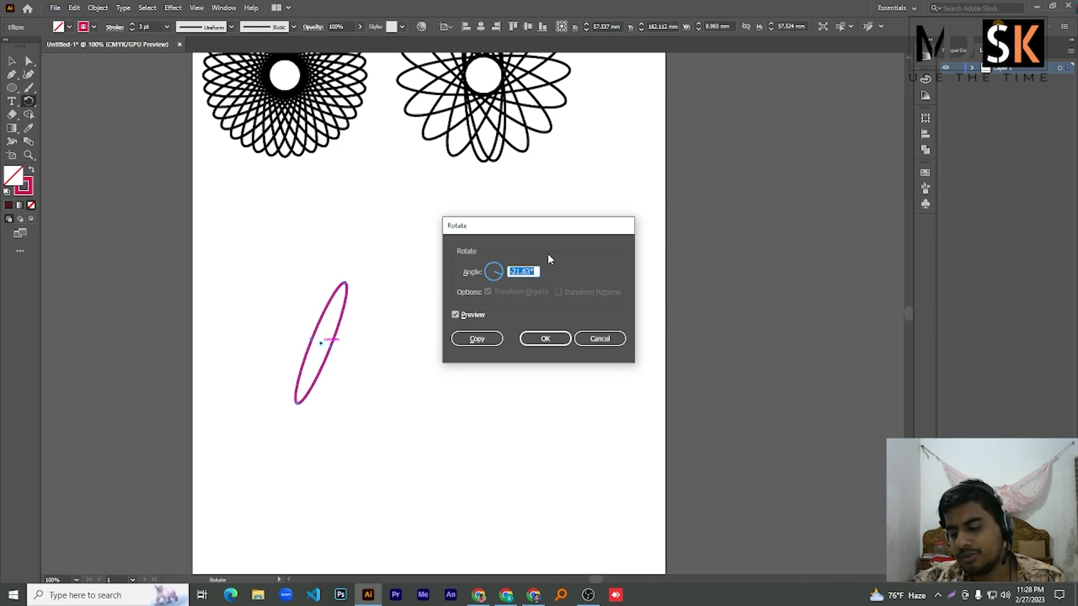
pyautogui.write('20')
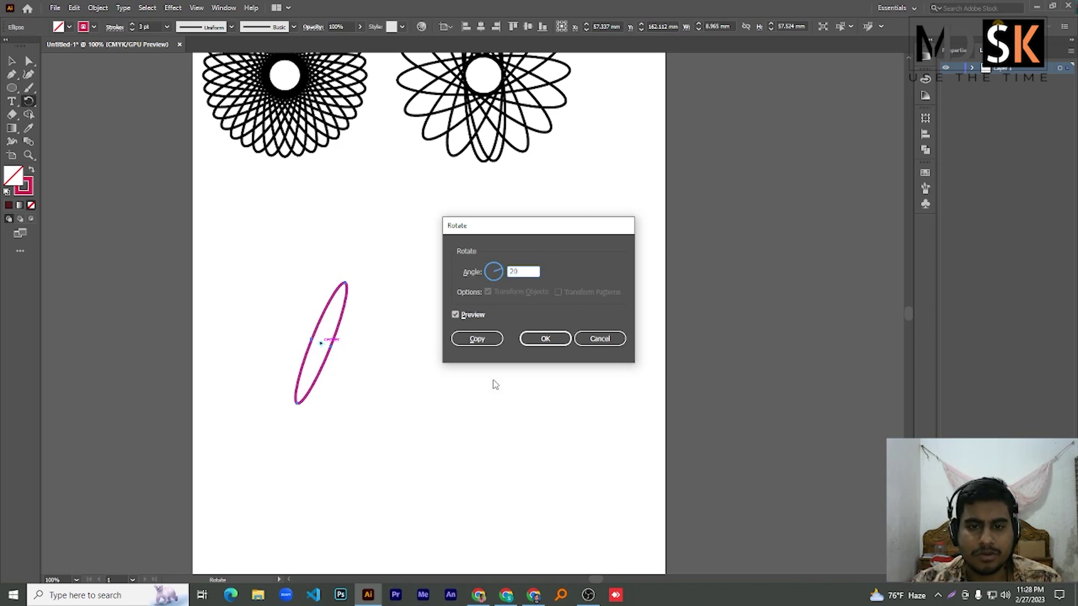
pyautogui.click(481, 340)
# - Repeat the 20° rotated-copy transformation until the magenta-red ellipses form a complete flower pattern
pyautogui.hotkey('ctrl', 'd')
pyautogui.hotkey('ctrl', 'd')
pyautogui.hotkey('ctrl', 'd')
pyautogui.hotkey('ctrl', 'd')
pyautogui.hotkey('ctrl', 'd')
pyautogui.hotkey('ctrl', 'd')
pyautogui.hotkey('ctrl', 'd')
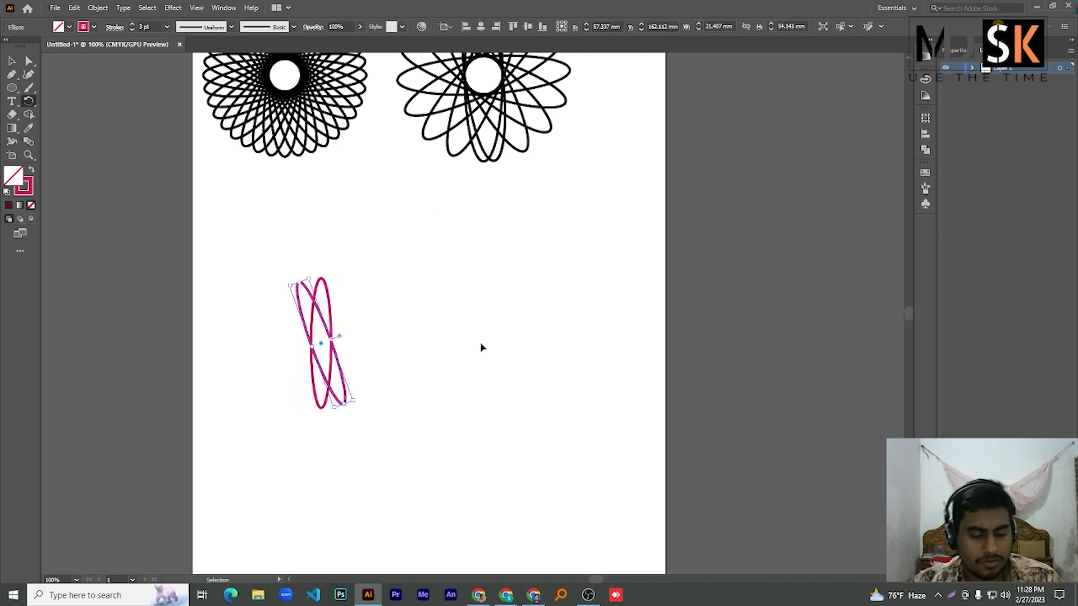
pyautogui.hotkey('ctrl', 'd')
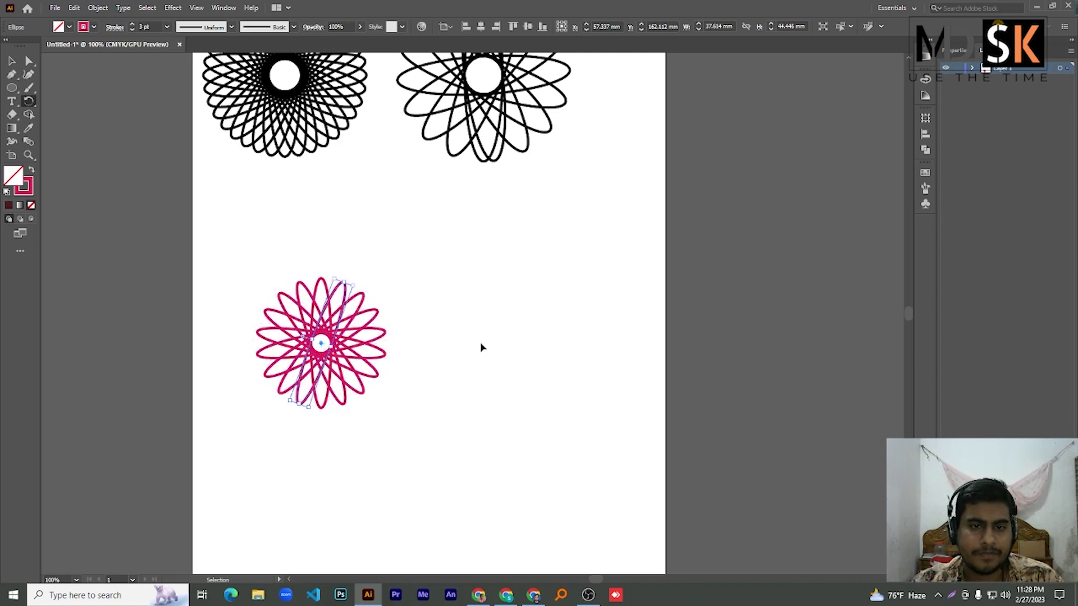
# - Select the whole magenta-red flower pattern, move it directly below the first black pattern, and deselect it
pyautogui.click(12, 61)
pyautogui.moveTo(405, 398); pyautogui.dragTo(440, 447)
pyautogui.moveTo(333, 343); pyautogui.dragTo(280, 241)
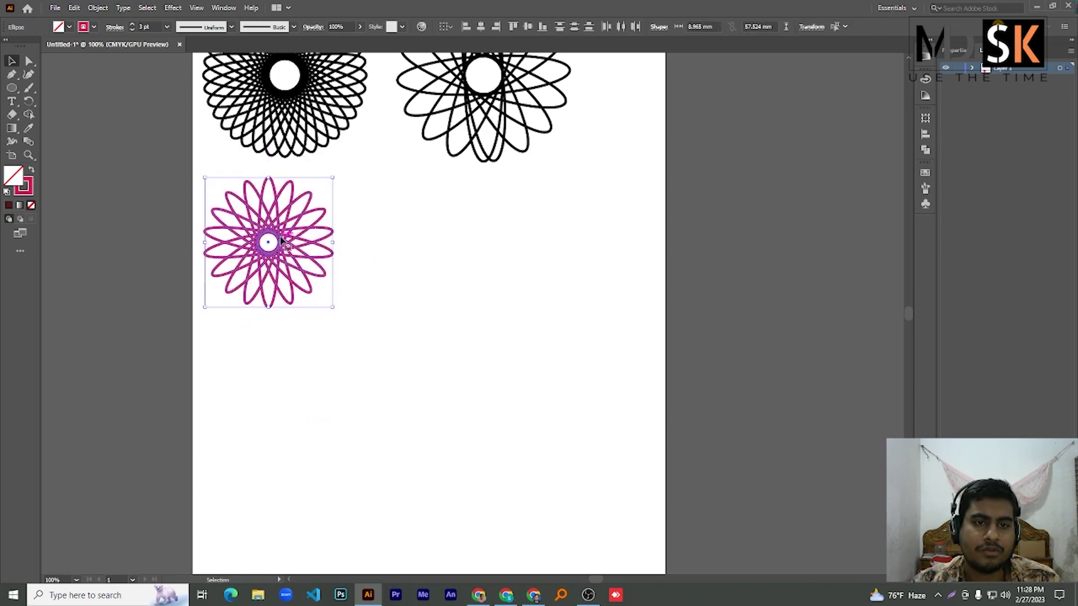
pyautogui.scroll(-1, 452, 249)
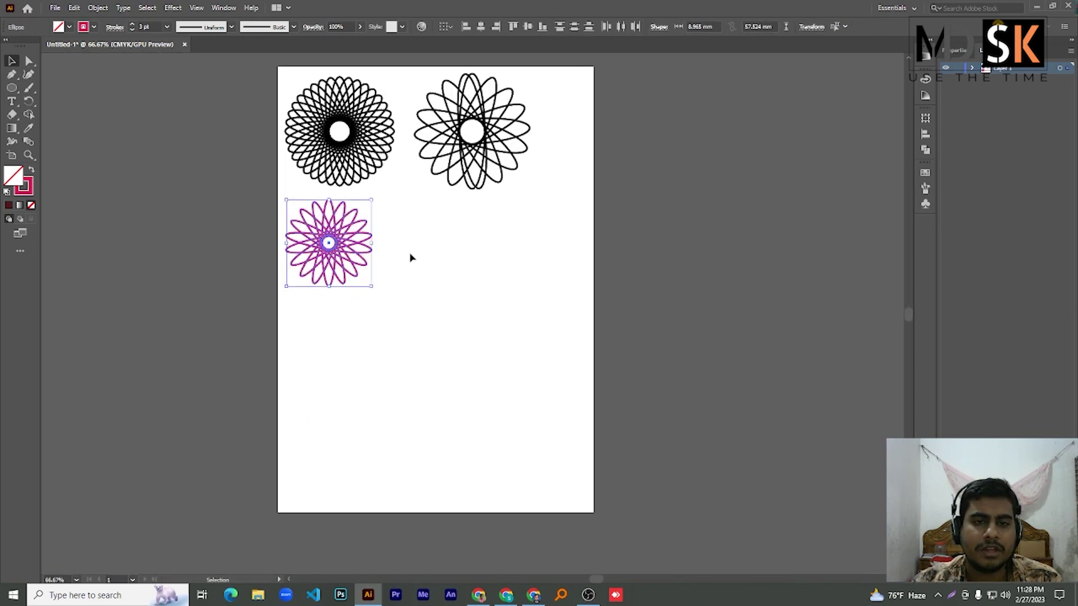
pyautogui.click(368, 353)
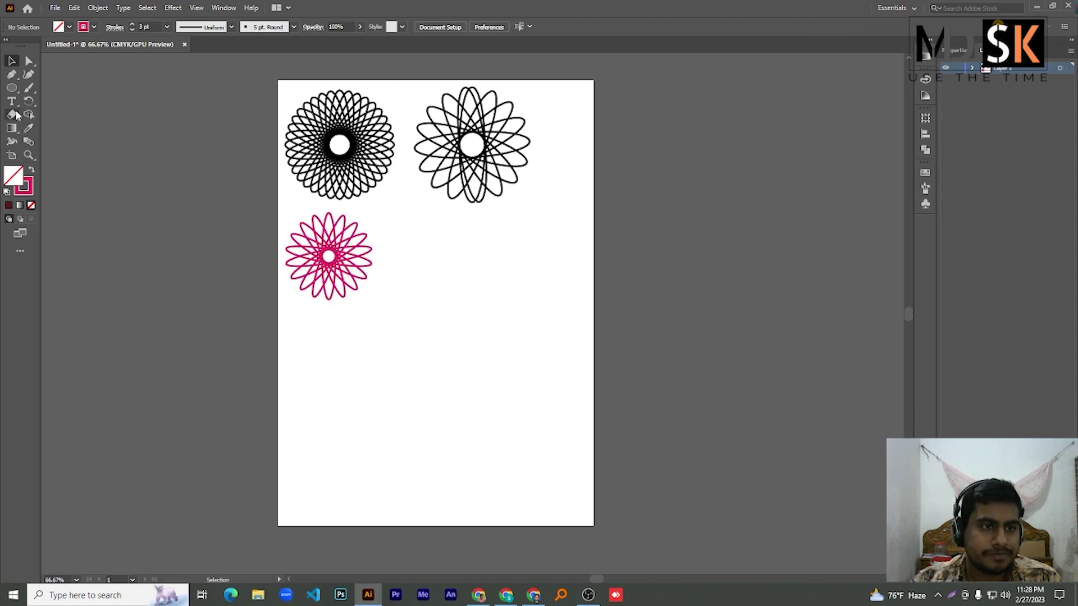
# - Draw a circle about 37 mm in diameter to the right of the magenta-red flower and fill it with CMYK Red
pyautogui.moveTo(12, 87); pyautogui.dragTo(77, 114)
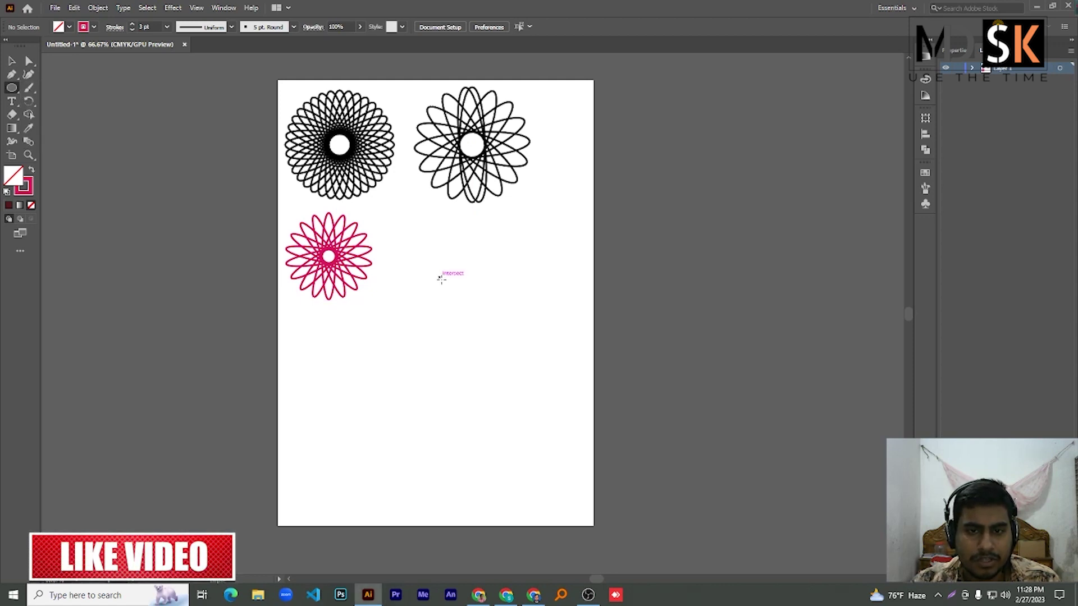
pyautogui.moveTo(441, 279); pyautogui.dragTo(480, 334)
pyautogui.scroll(2, 474, 323)
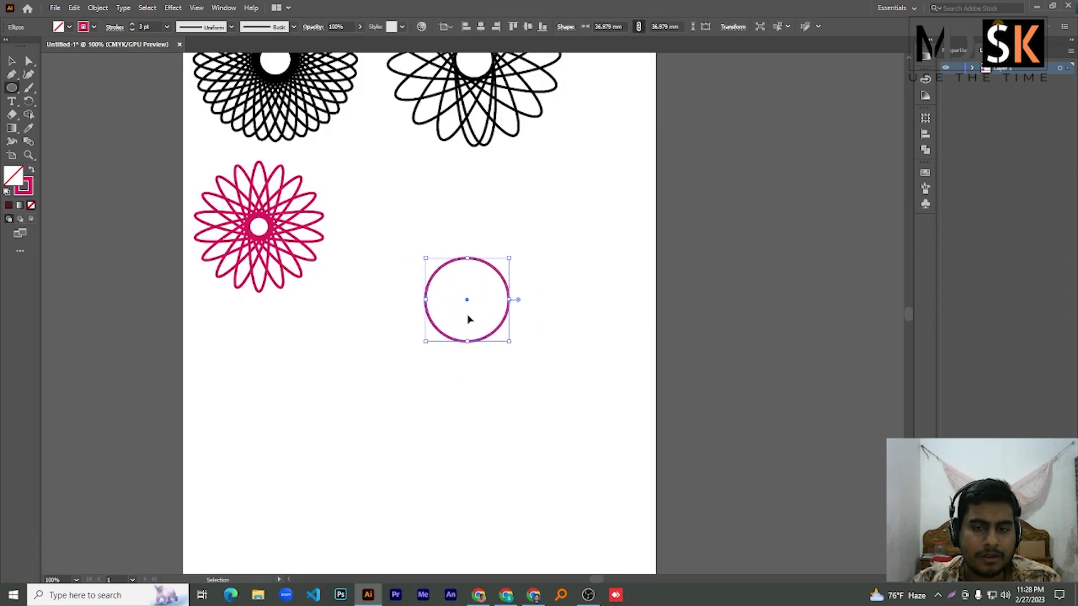
pyautogui.scroll(-1, 470, 315)
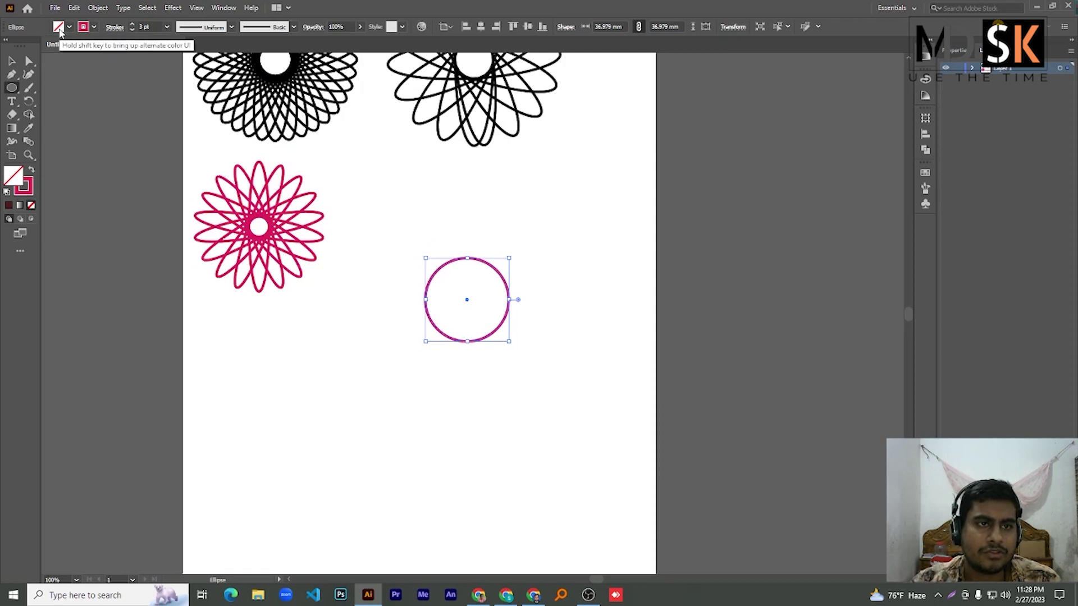
pyautogui.click(60, 28)
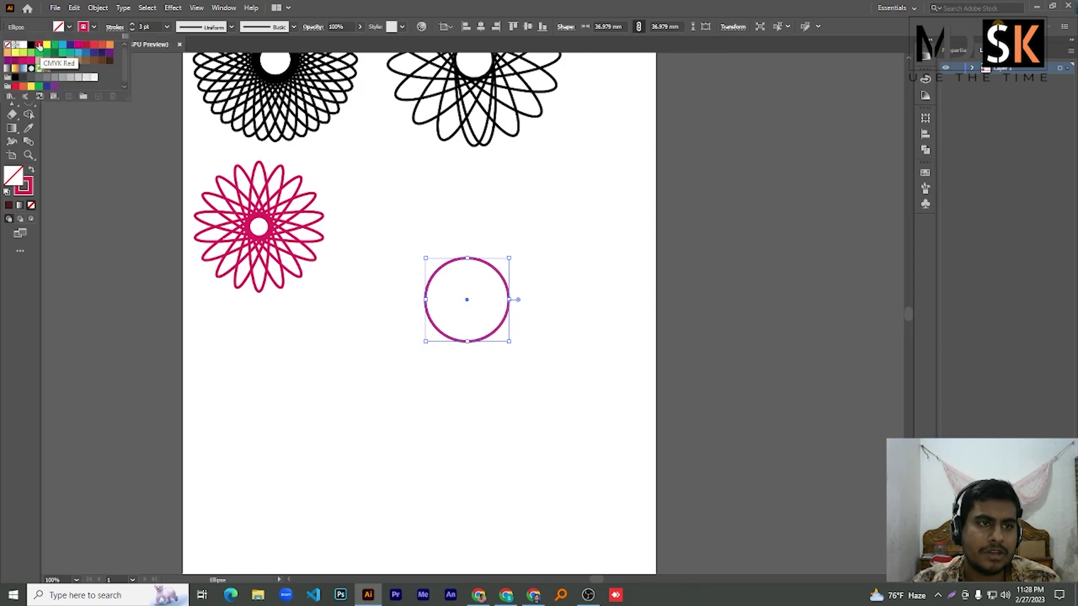
pyautogui.click(38, 49)
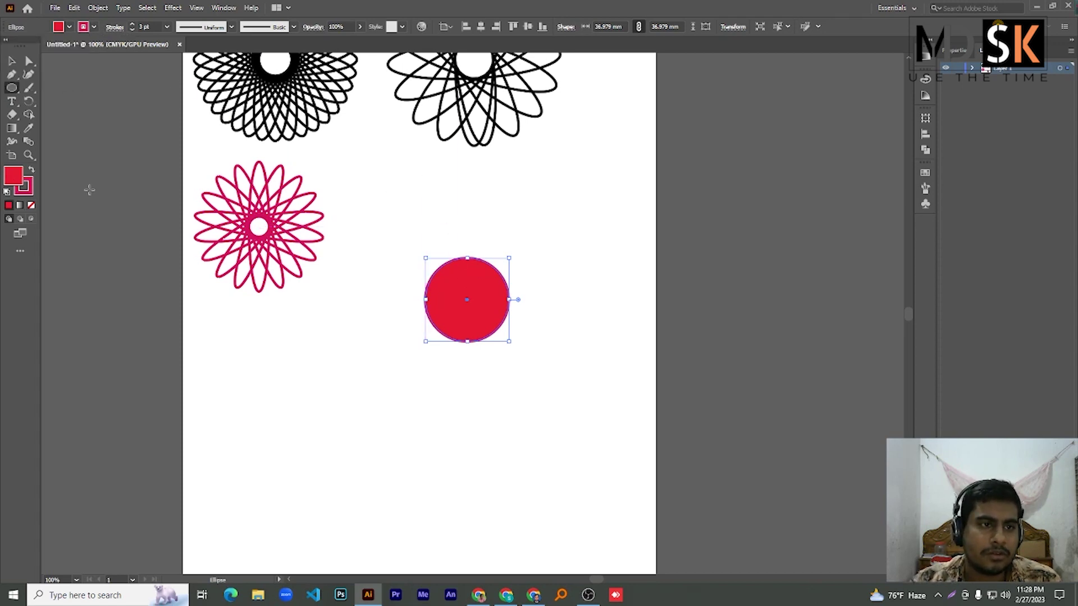
# - Draw a small upright ellipse about 6 mm wide and 15 mm high just above the red circle
pyautogui.rightClick(12, 89)
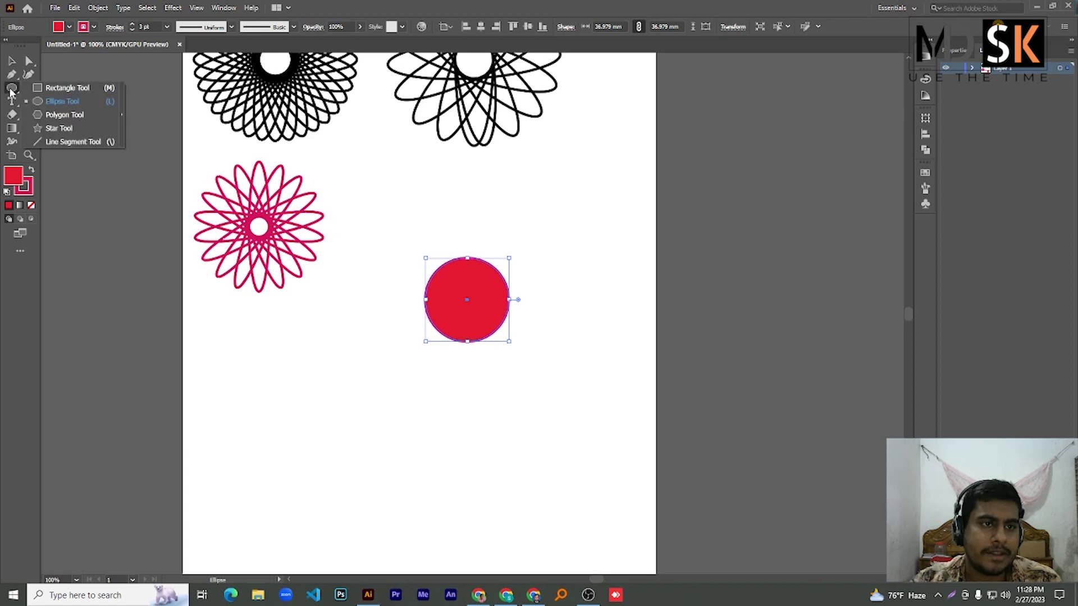
pyautogui.click(61, 103)
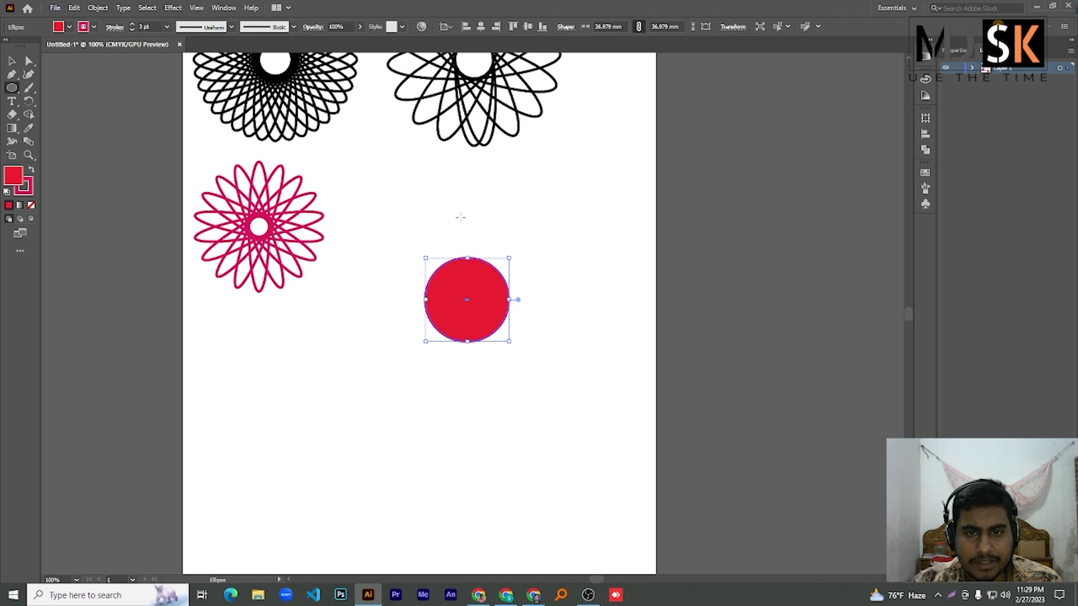
pyautogui.moveTo(460, 214); pyautogui.dragTo(475, 250)
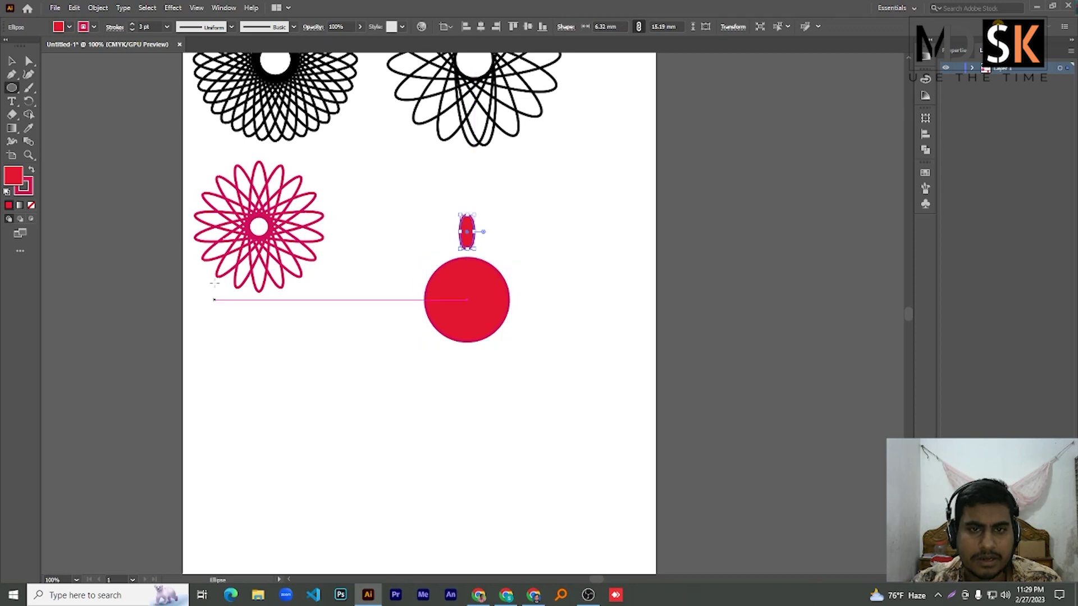
# - Remove the small ellipse's fill and give it a yellow-orange gradient stroke with a weight of 4 pt
pyautogui.click(58, 27)
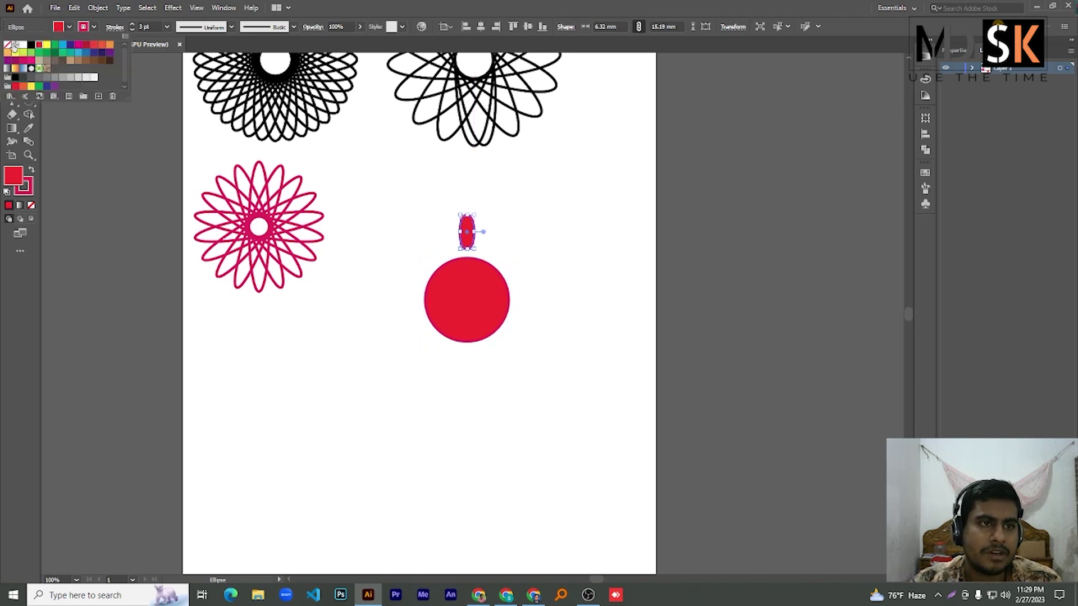
pyautogui.click(14, 45)
pyautogui.click(84, 29)
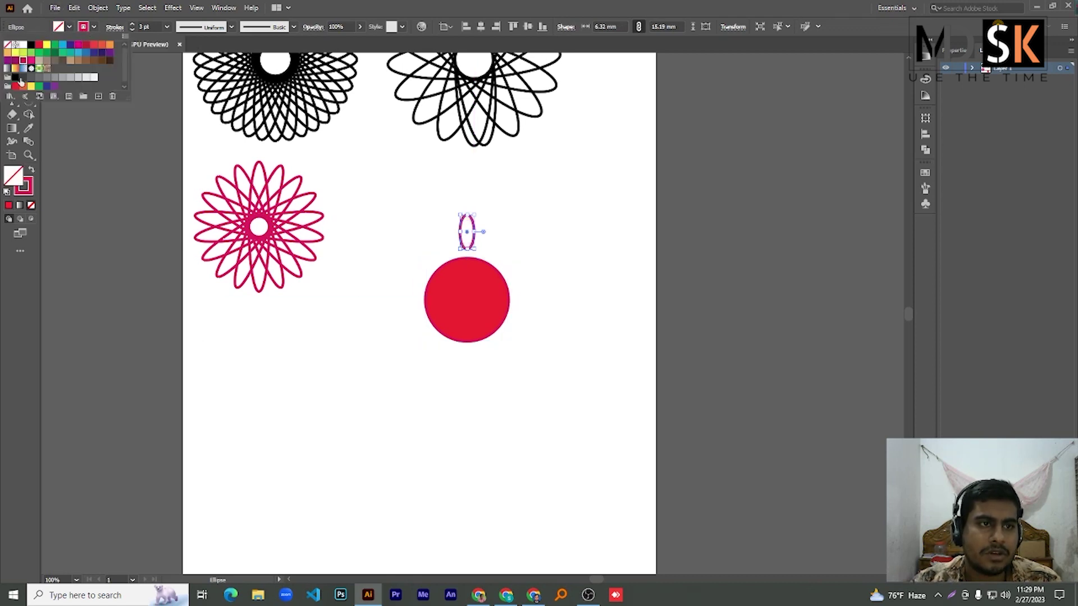
pyautogui.click(15, 68)
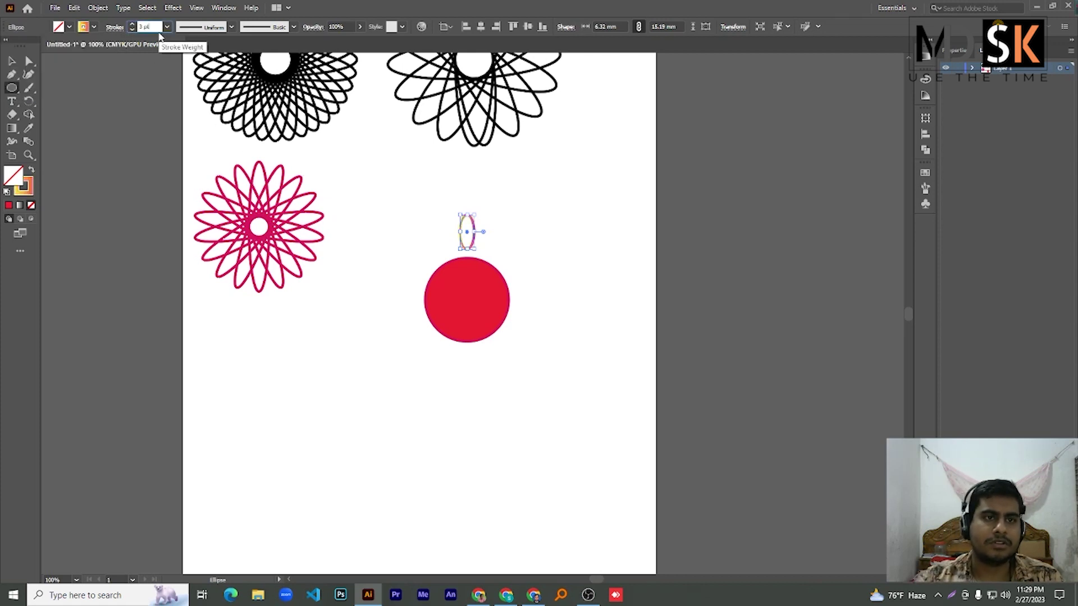
pyautogui.press('Up')
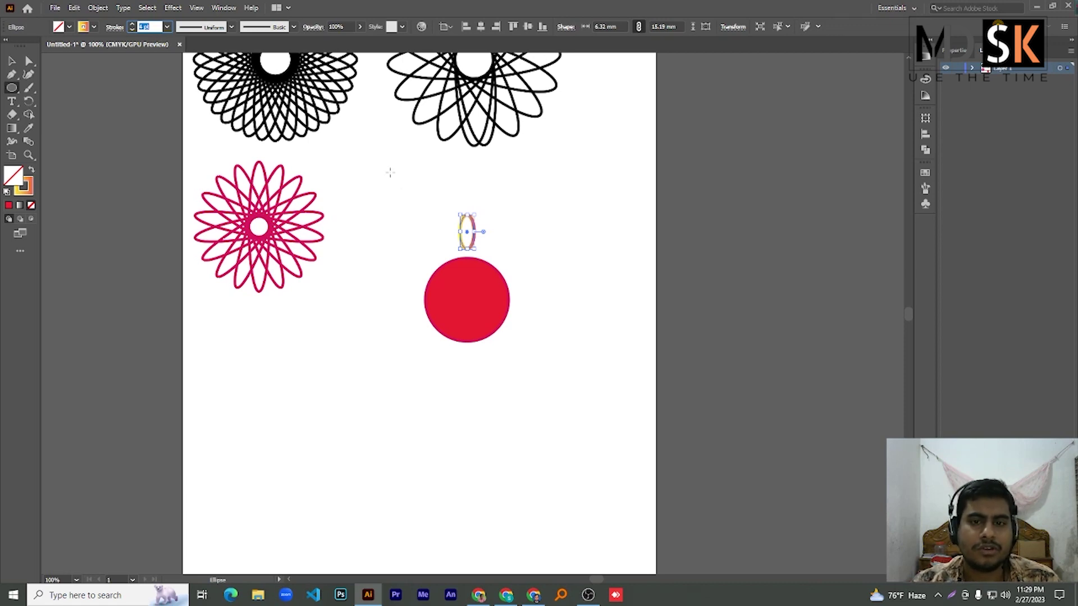
# - Rotate a copy of the gradient ellipse around the red circle's center by an angle of 360/20
pyautogui.click(30, 105)
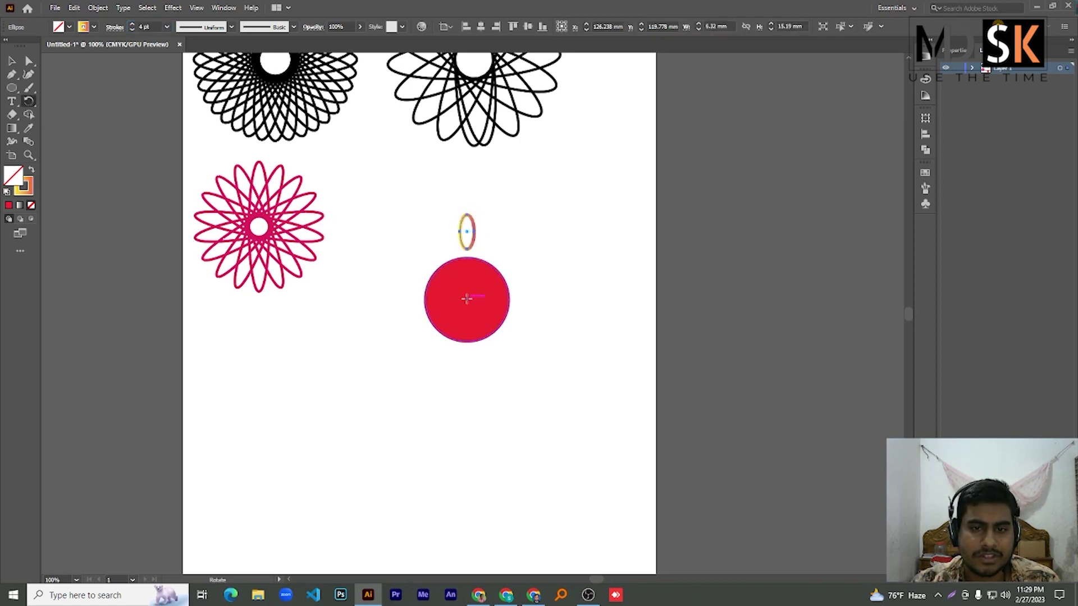
pyautogui.press('ctrl')
pyautogui.scroll(2, 471, 304)
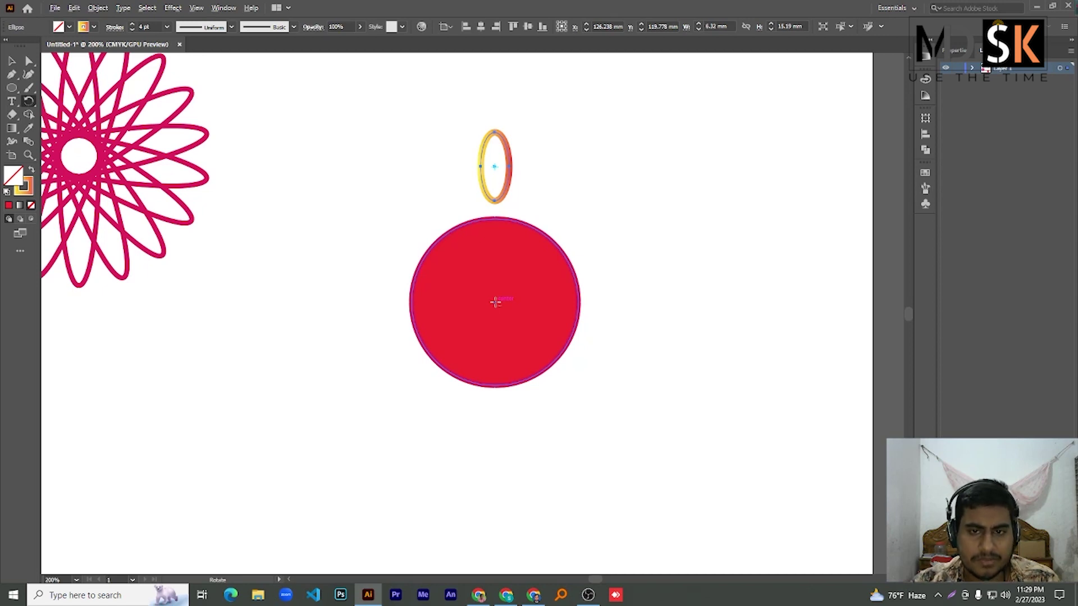
pyautogui.keyDown('alt'); pyautogui.click(495, 302); pyautogui.keyUp('alt')
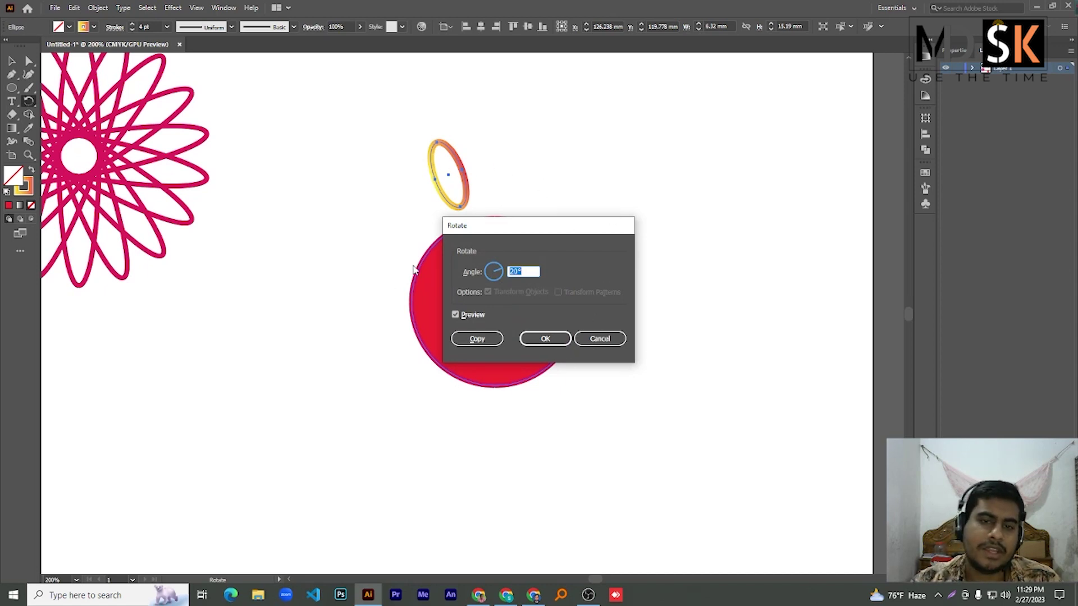
pyautogui.moveTo(499, 225); pyautogui.dragTo(625, 213)
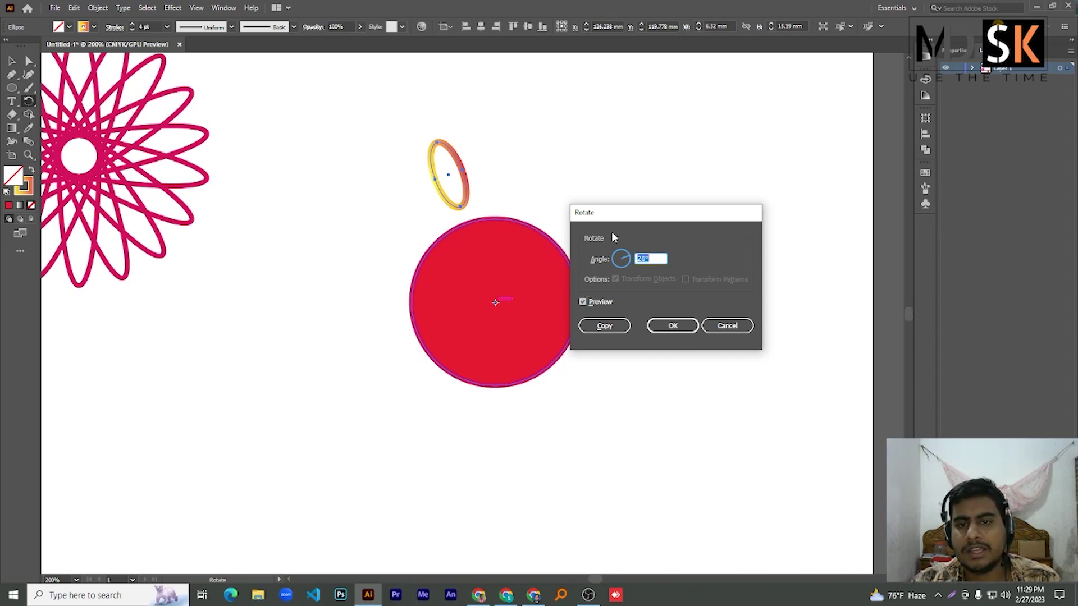
pyautogui.moveTo(653, 220); pyautogui.dragTo(640, 219)
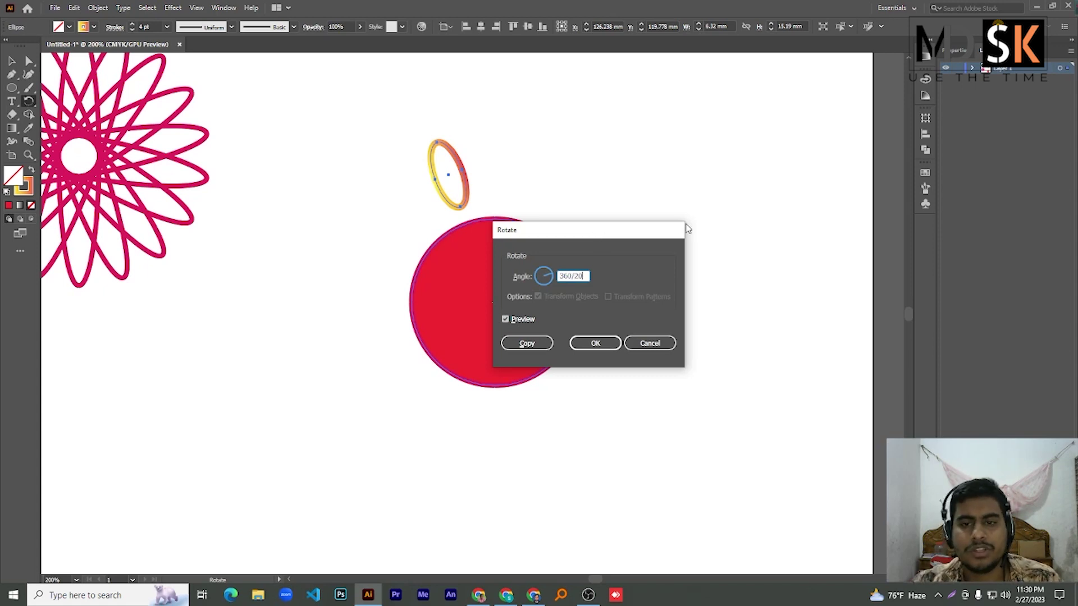
pyautogui.click(527, 344)
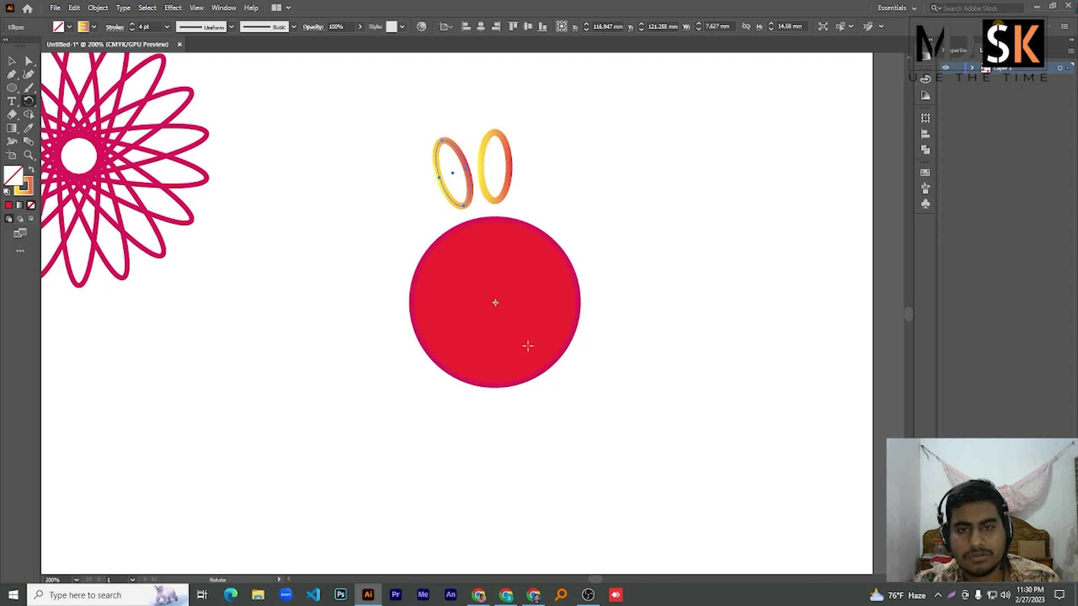
# - Repeat the rotated-copy transformation until the gradient ellipses form a complete ring around the red circle
pyautogui.scroll(-2, 528, 346)
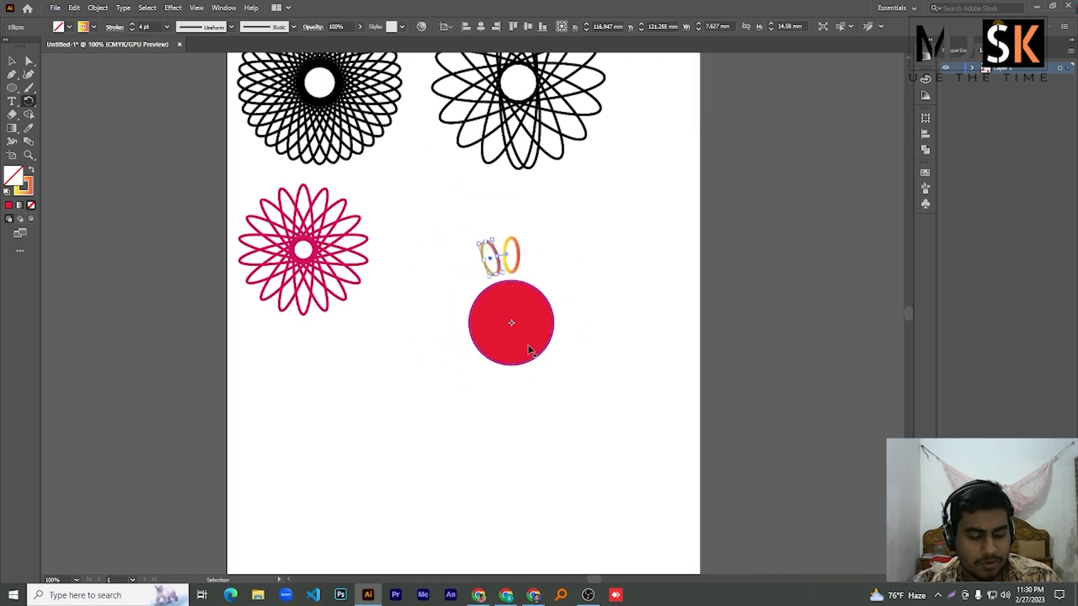
pyautogui.hotkey('ctrl', 'd')
pyautogui.hotkey('ctrl', 'd')
pyautogui.hotkey('ctrl', 'd')
pyautogui.hotkey('ctrl', 'd')
pyautogui.hotkey('ctrl', 'd')
pyautogui.hotkey('ctrl', 'd')
pyautogui.hotkey('ctrl', 'd')
pyautogui.hotkey('ctrl', 'd')
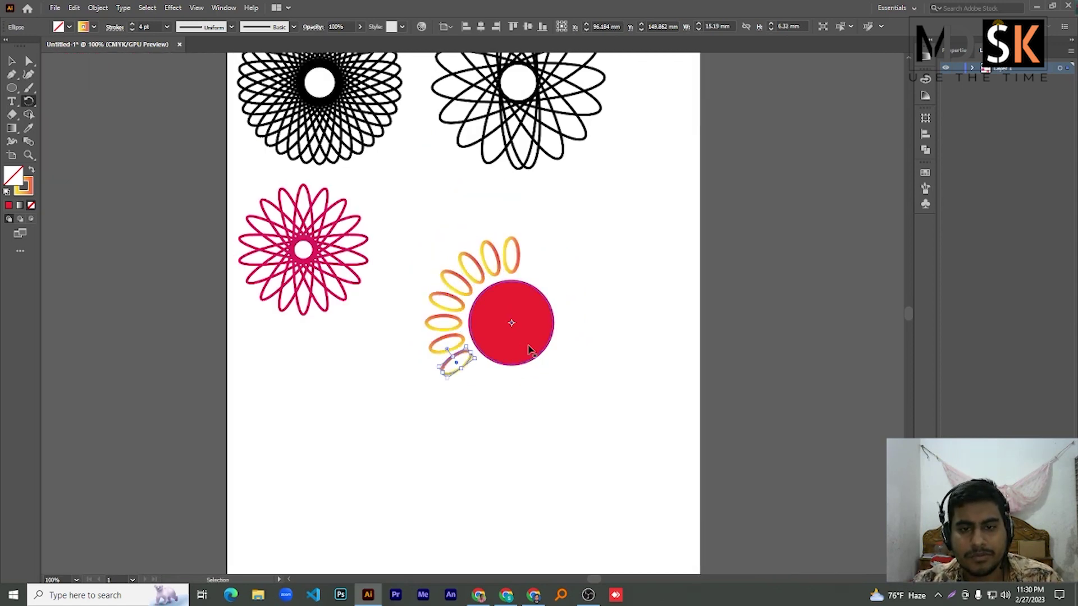
pyautogui.hotkey('ctrl', 'd')
pyautogui.hotkey('ctrl', 'd')
pyautogui.hotkey('ctrl', 'd')
pyautogui.hotkey('ctrl', 'd')
pyautogui.hotkey('ctrl', 'd')
pyautogui.hotkey('ctrl', 'd')
pyautogui.hotkey('ctrl', 'd')
pyautogui.hotkey('ctrl', 'd')
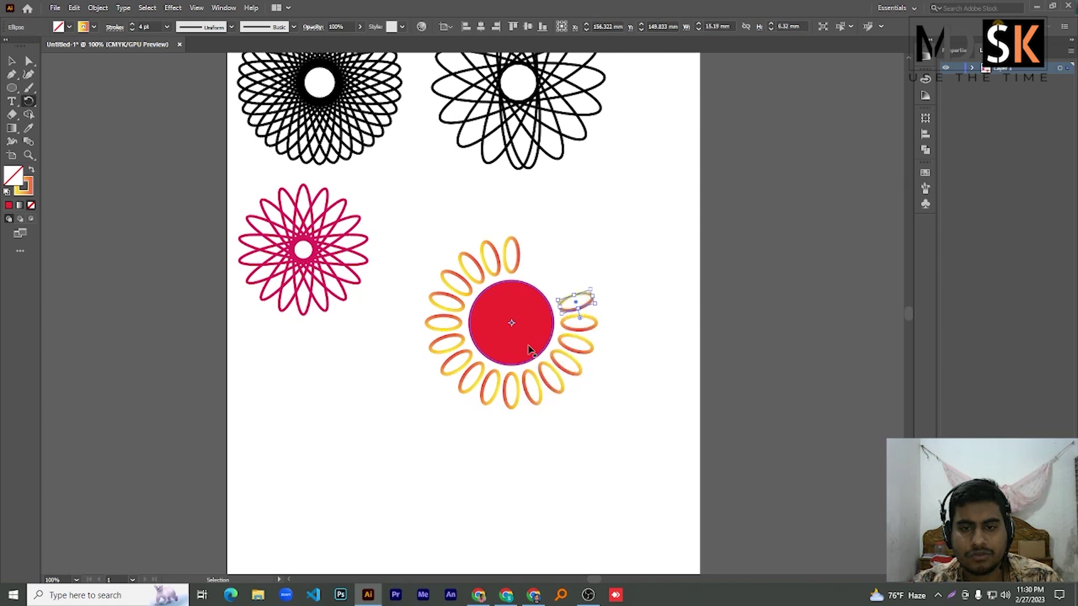
pyautogui.hotkey('ctrl', 'd')
pyautogui.hotkey('ctrl', 'd')
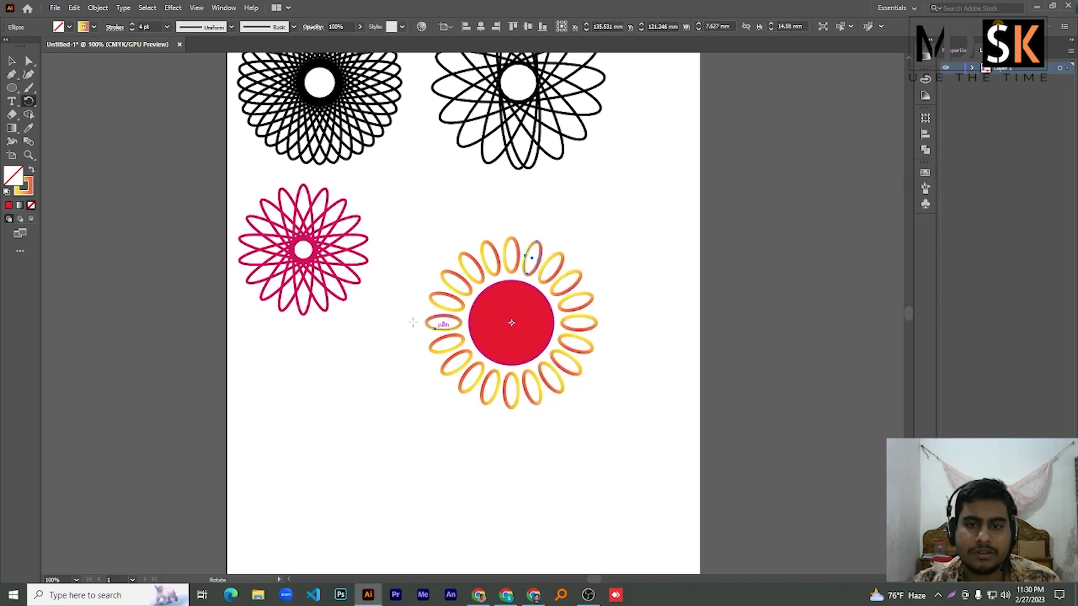
# - Select the red circle with its petals, move it beside the magenta-red flower, and place four copies beside and below it
pyautogui.click(11, 61)
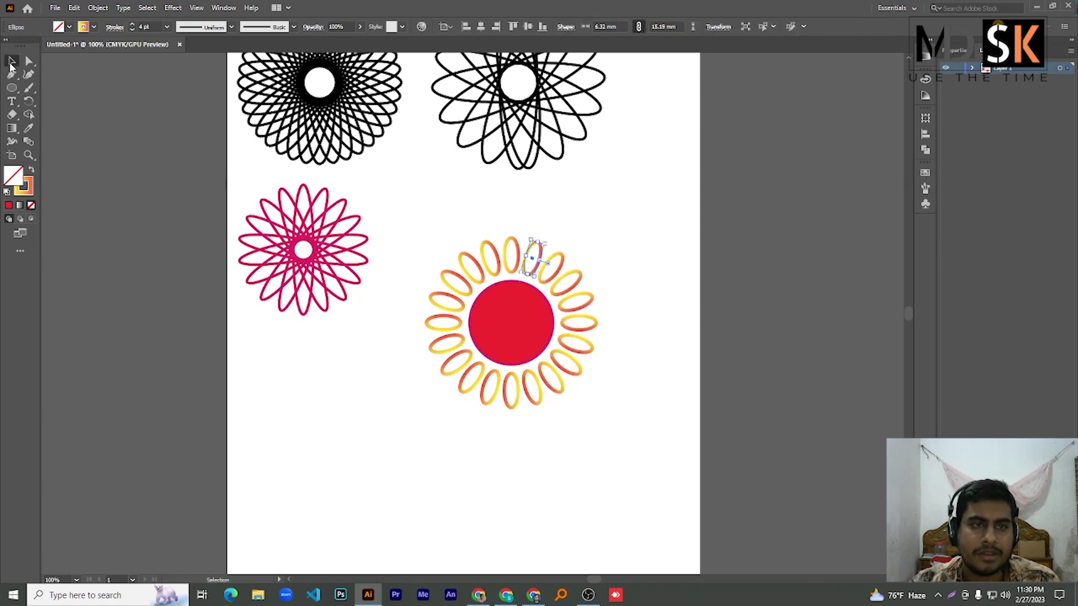
pyautogui.moveTo(402, 219); pyautogui.dragTo(619, 472)
pyautogui.scroll(1, 599, 415)
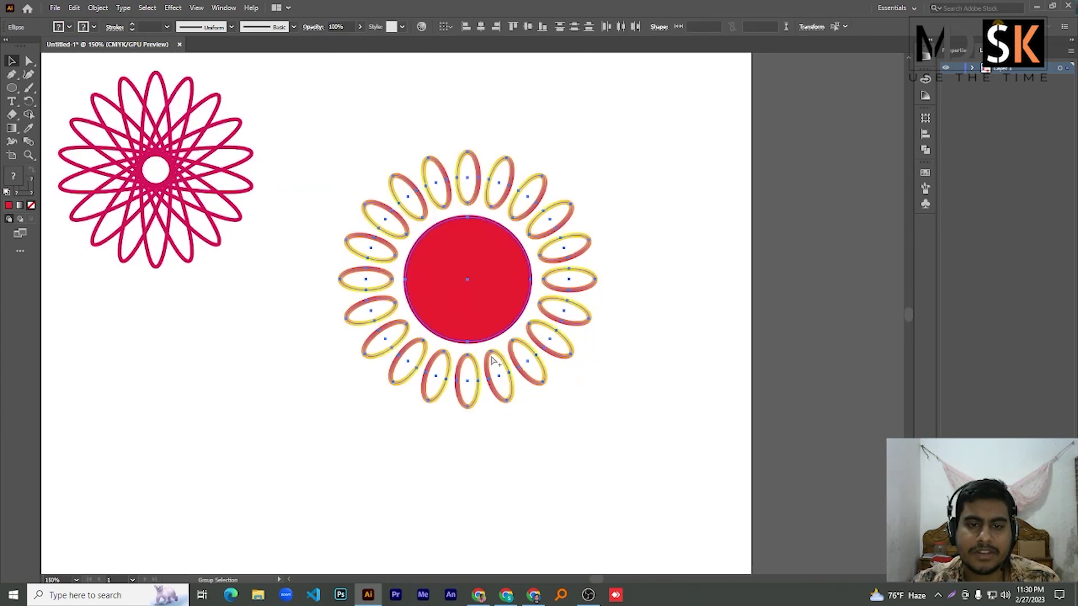
pyautogui.scroll(-2, 543, 242)
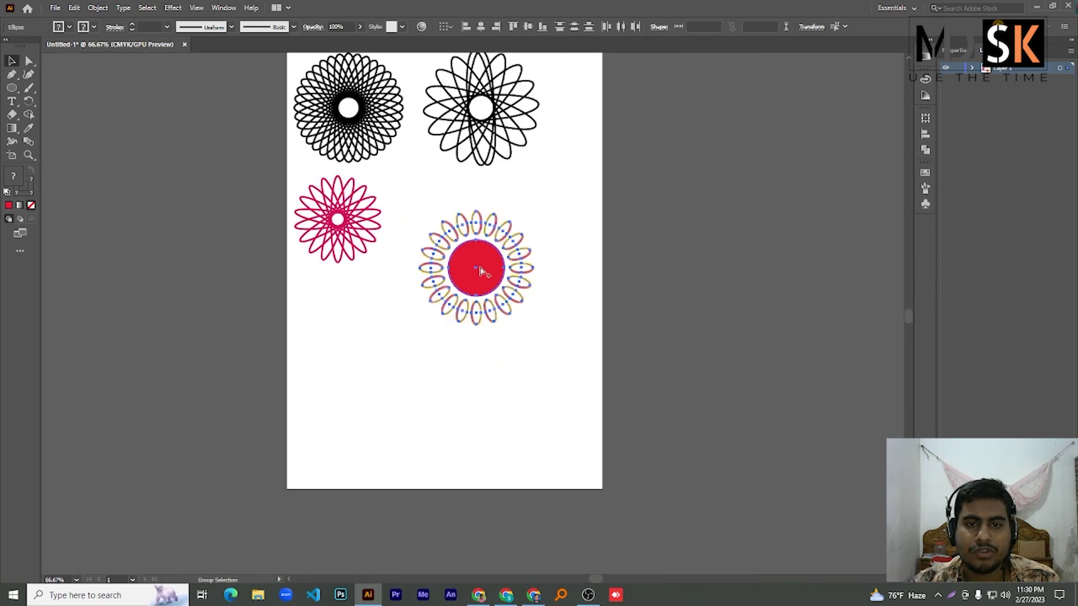
pyautogui.moveTo(483, 263); pyautogui.dragTo(462, 220)
pyautogui.moveTo(457, 257); pyautogui.dragTo(557, 443)
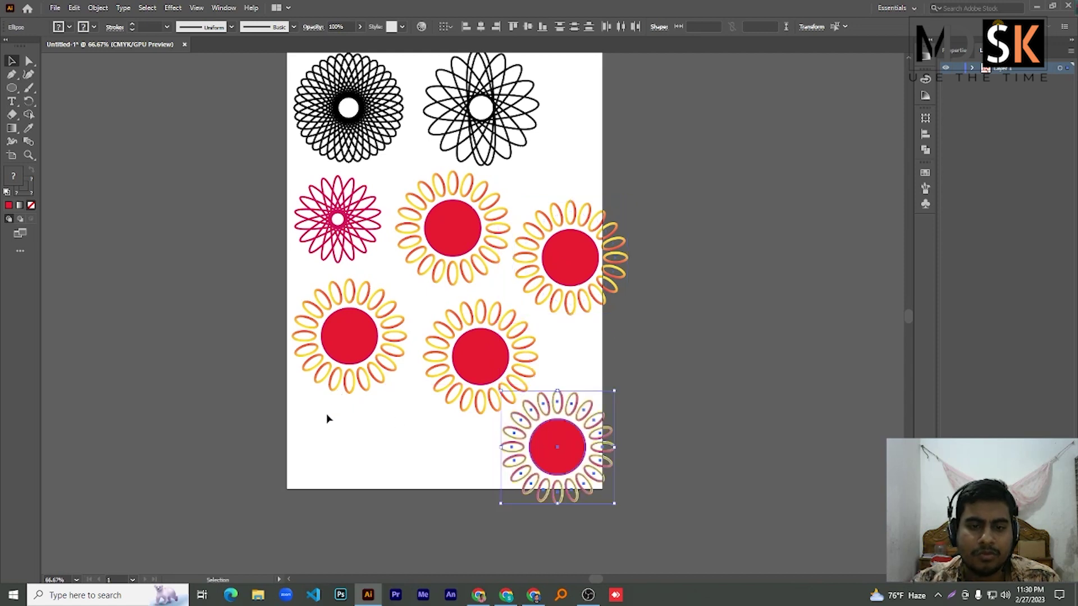
# - Fill the flower copy below the magenta-red pattern with green (C 76.86, M 0, Y 100, K 0) and deselect it
pyautogui.moveTo(392, 408); pyautogui.dragTo(278, 278)
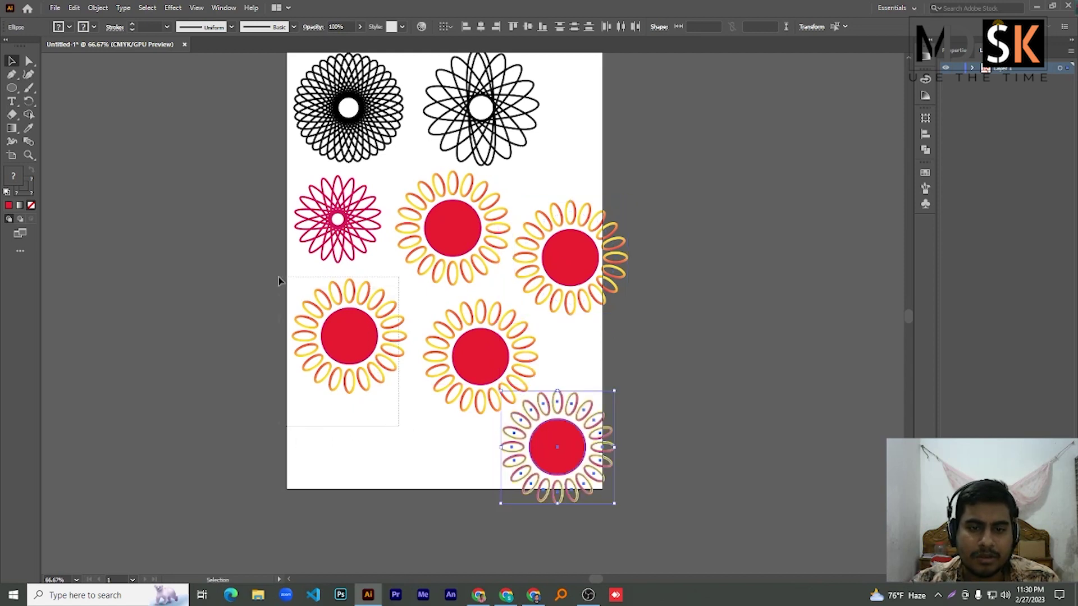
pyautogui.click(8, 205)
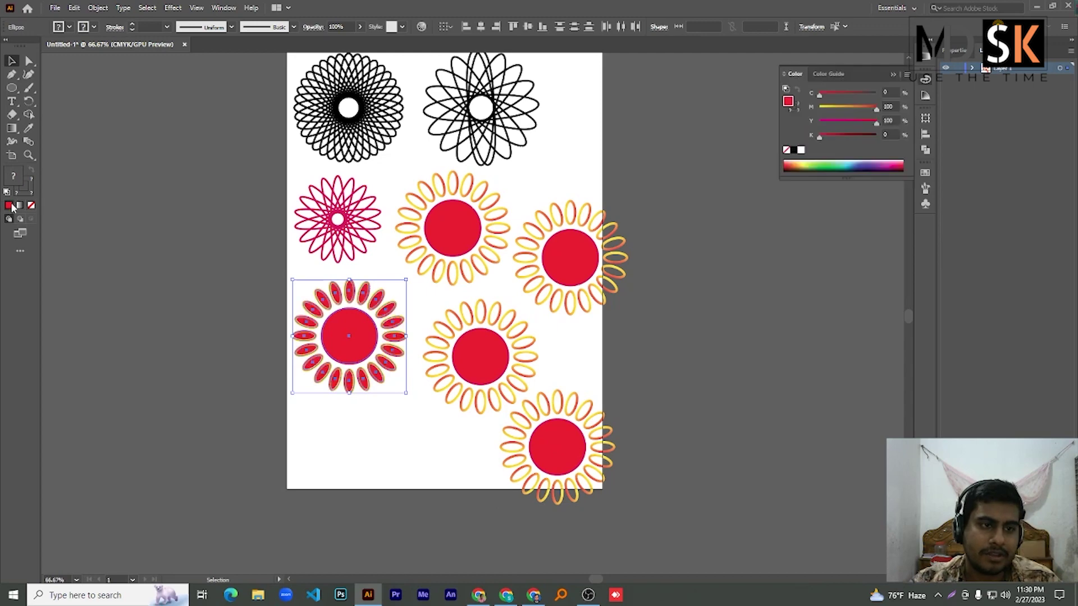
pyautogui.click(823, 163)
pyautogui.click(383, 421)
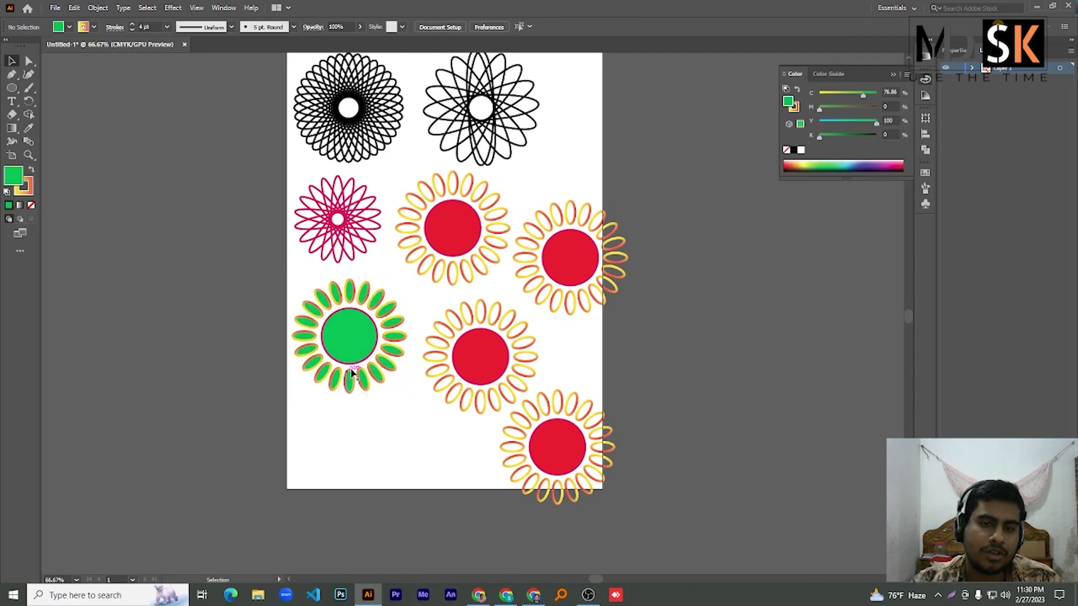
# - Collapse the Color panel and minimize the Illustrator window to show the desktop
pyautogui.scroll(1, 397, 346)
pyautogui.scroll(-2, 400, 345)
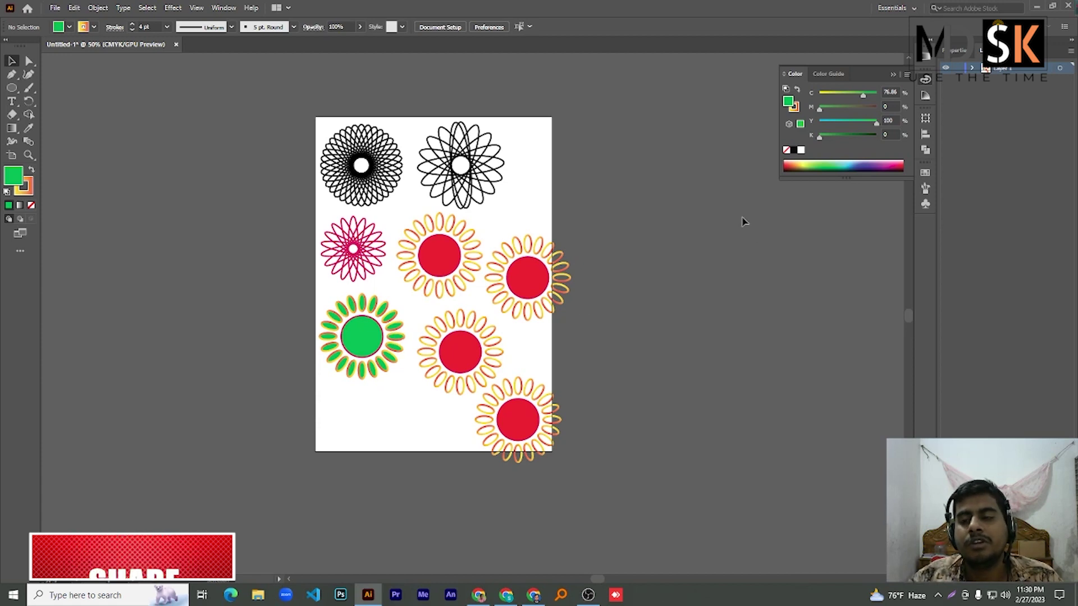
pyautogui.click(927, 80)
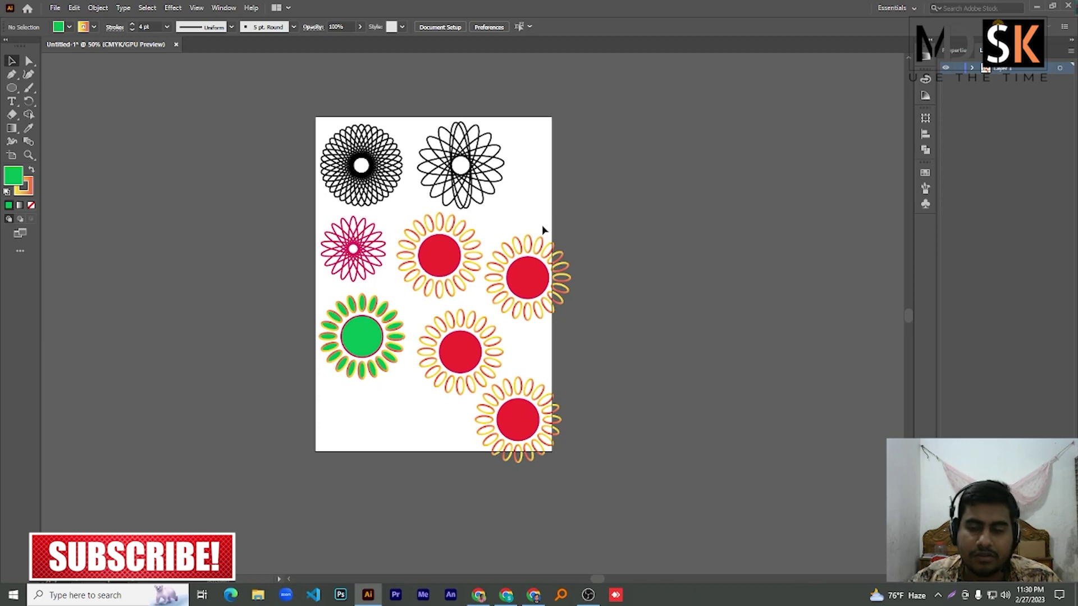
pyautogui.click(1038, 6)
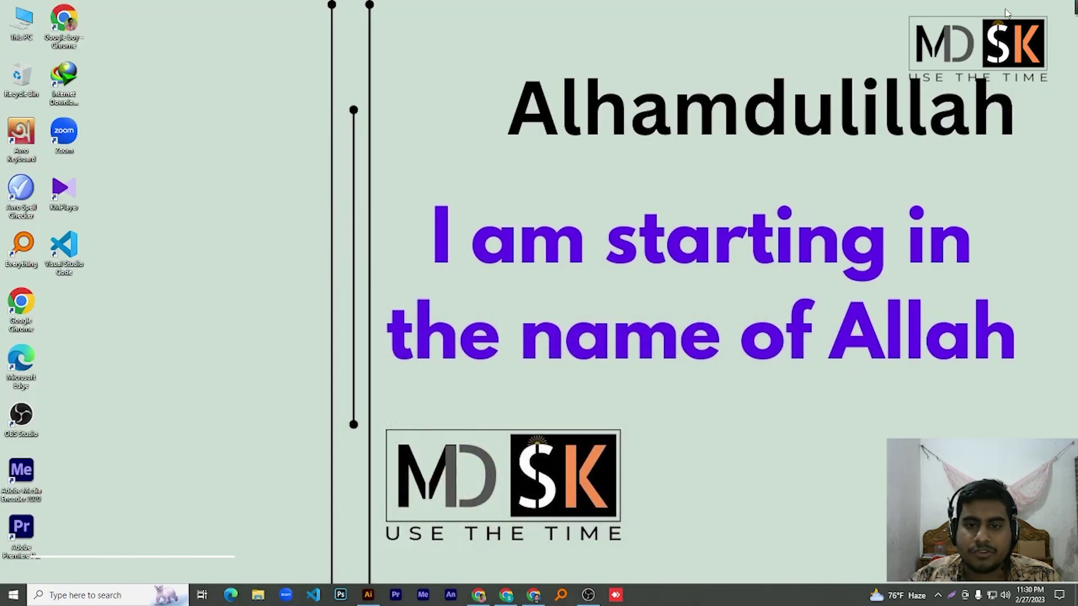